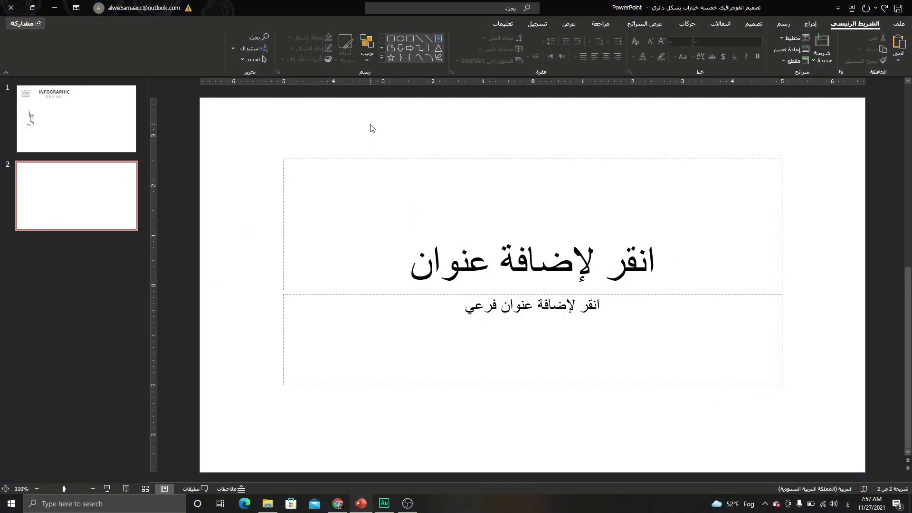
Change the second slide's layout to a blank one without title and subtitle placeholders.
right_click(371, 126)
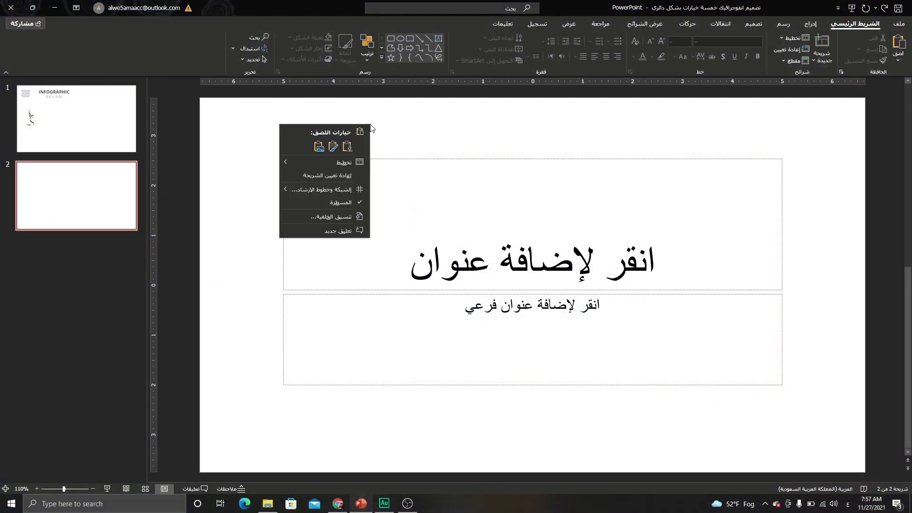
mouse_move(336, 158)
click(259, 274)
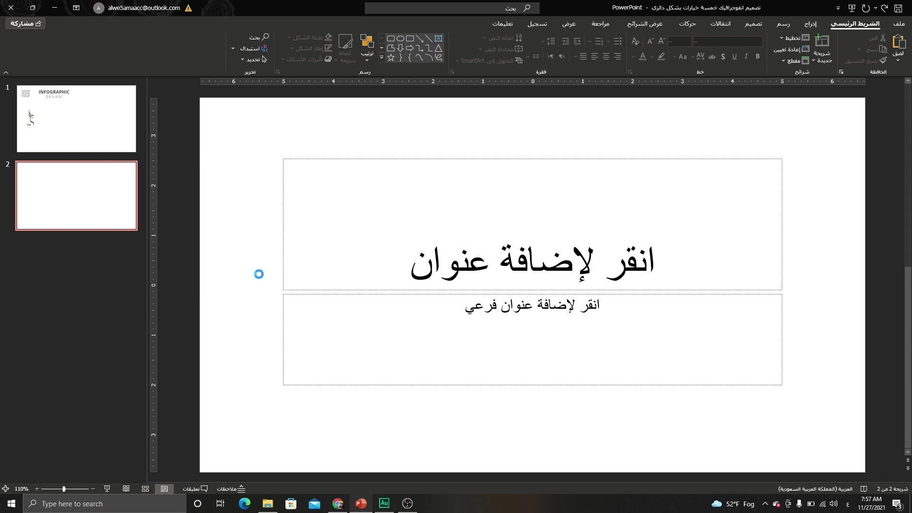
Insert the first SmartArt graphic from the Cycle category, with circles linked by arrows, on the blank slide.
click(806, 22)
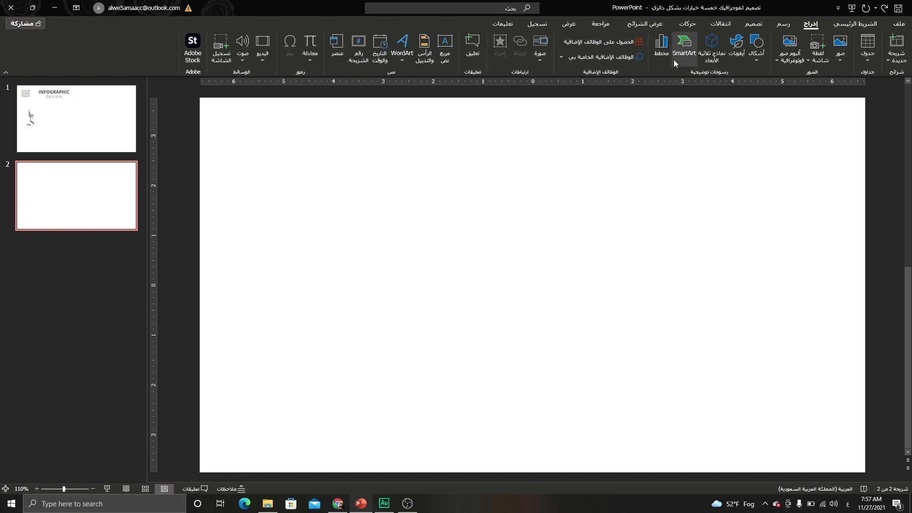
click(685, 50)
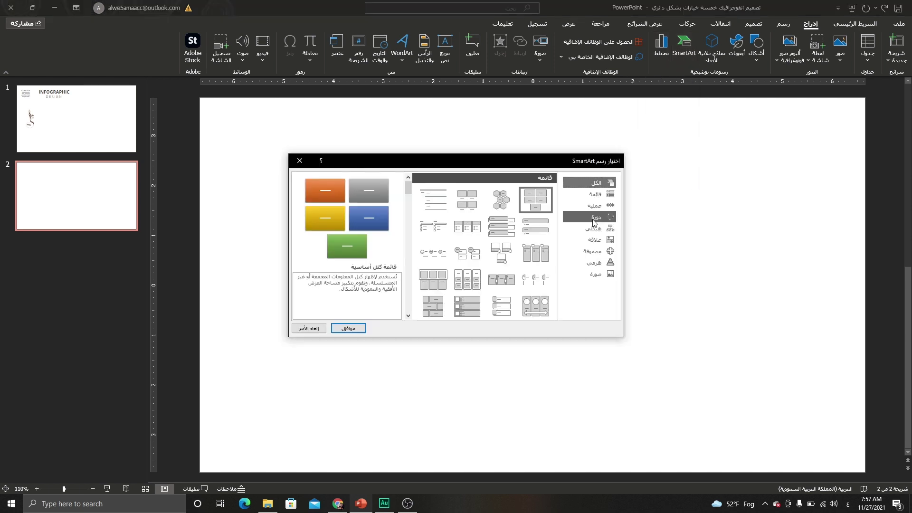
click(579, 222)
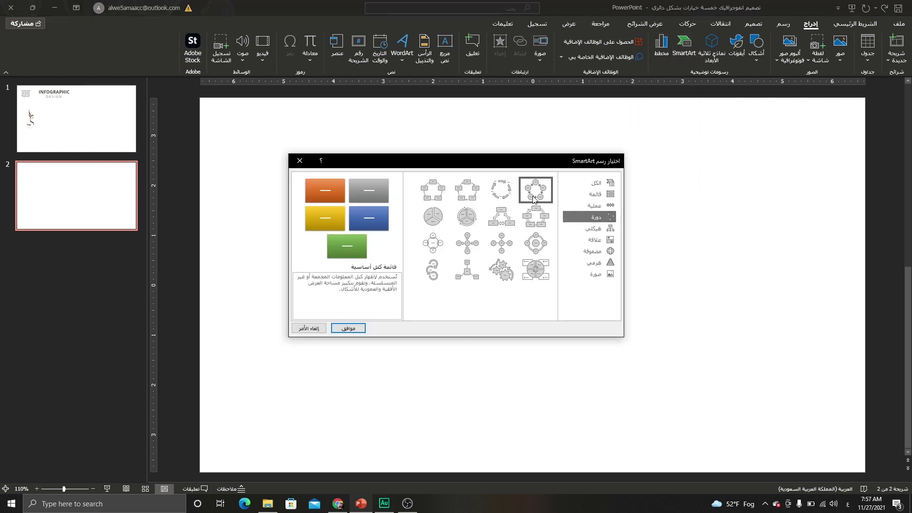
click(349, 328)
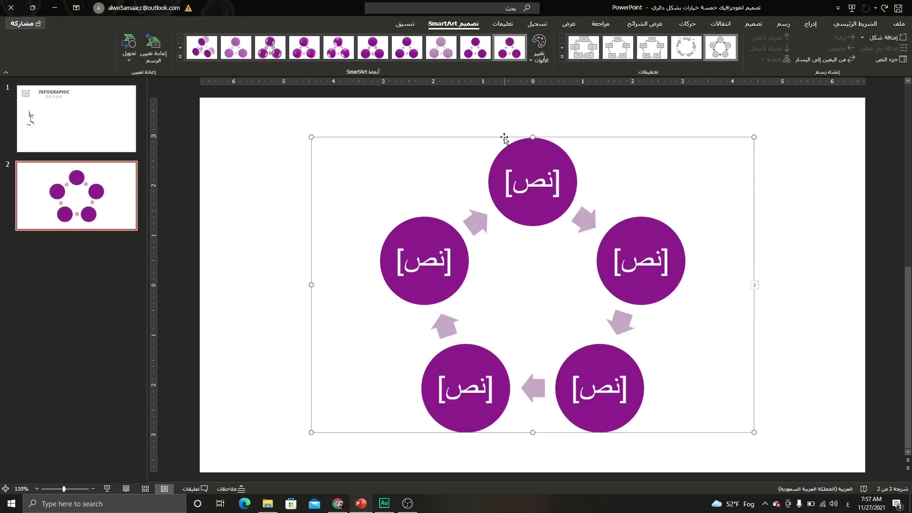
Add three more shapes to the SmartArt cycle and slightly enlarge the whole graphic.
click(892, 41)
click(892, 41)
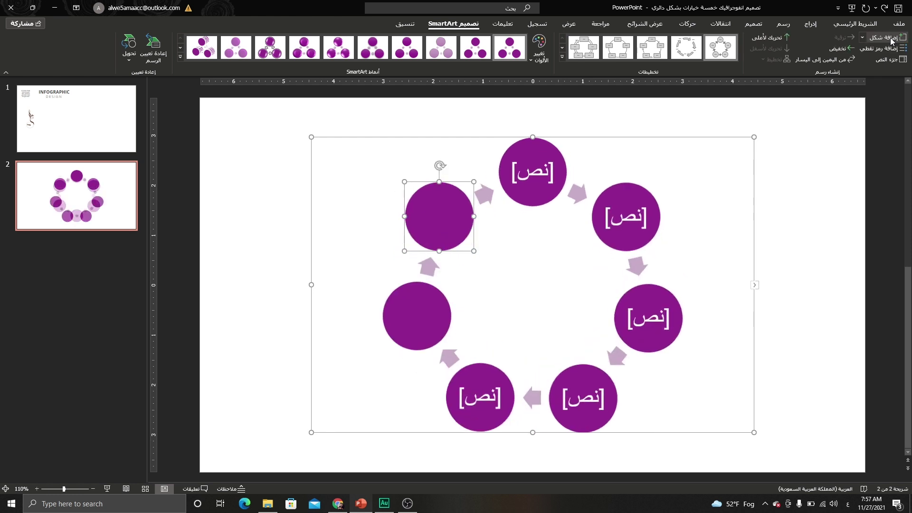
click(892, 41)
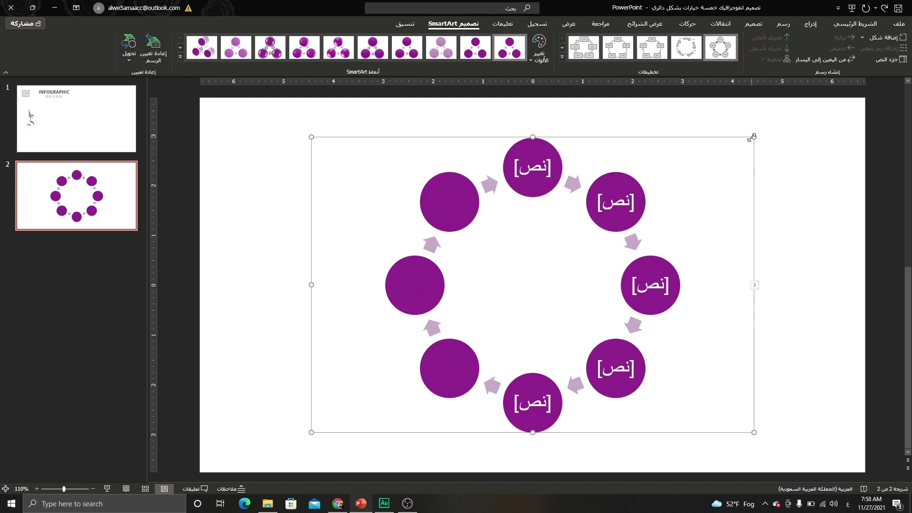
drag(755, 137, 776, 120)
Ungroup the SmartArt cycle twice so it breaks into individual circles and arrows.
right_click(565, 122)
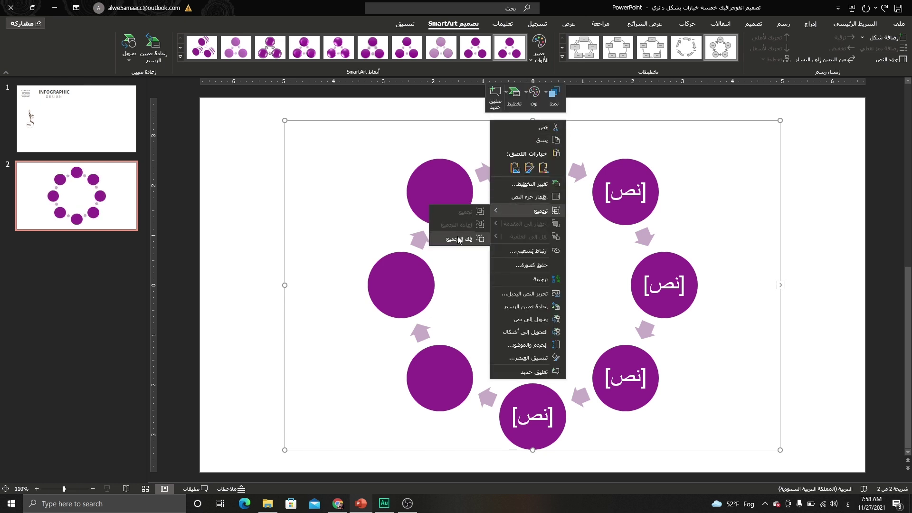
click(460, 240)
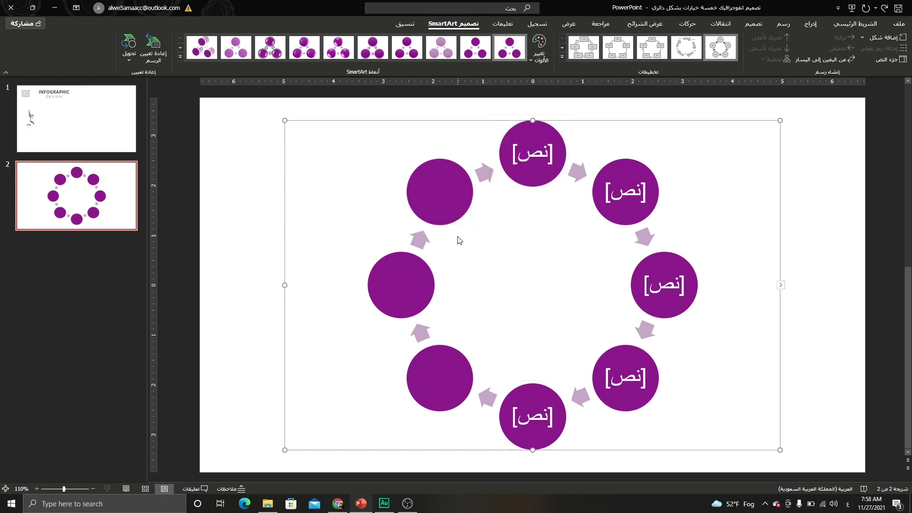
right_click(475, 117)
mouse_move(424, 181)
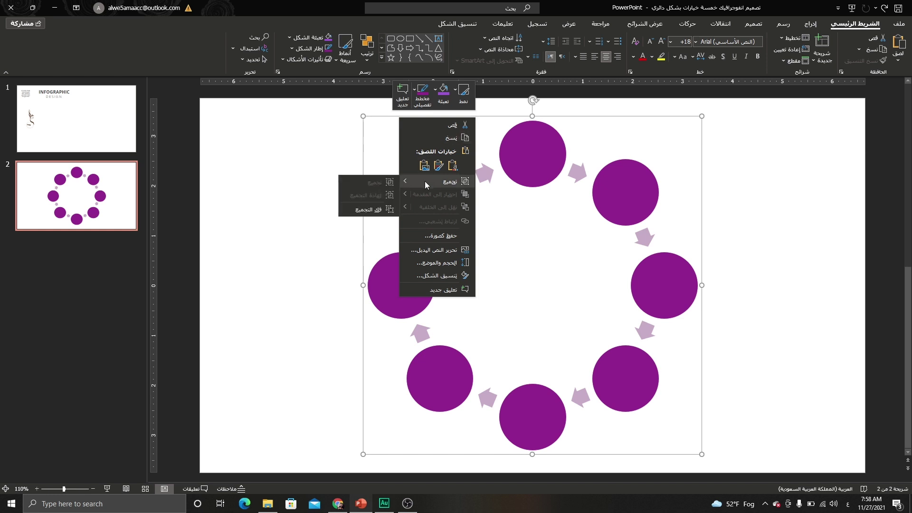
click(353, 215)
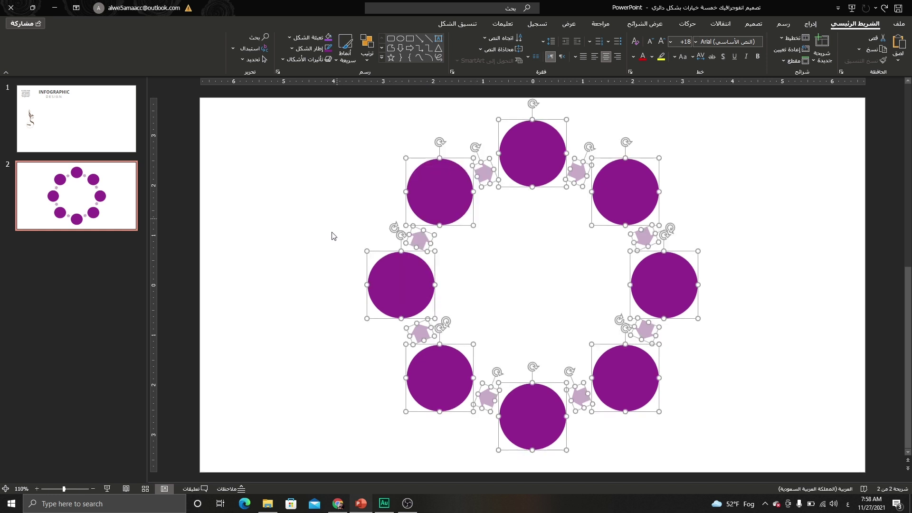
Delete the three lower circles together with the four arrows between and beside them.
click(331, 299)
drag(314, 290, 720, 464)
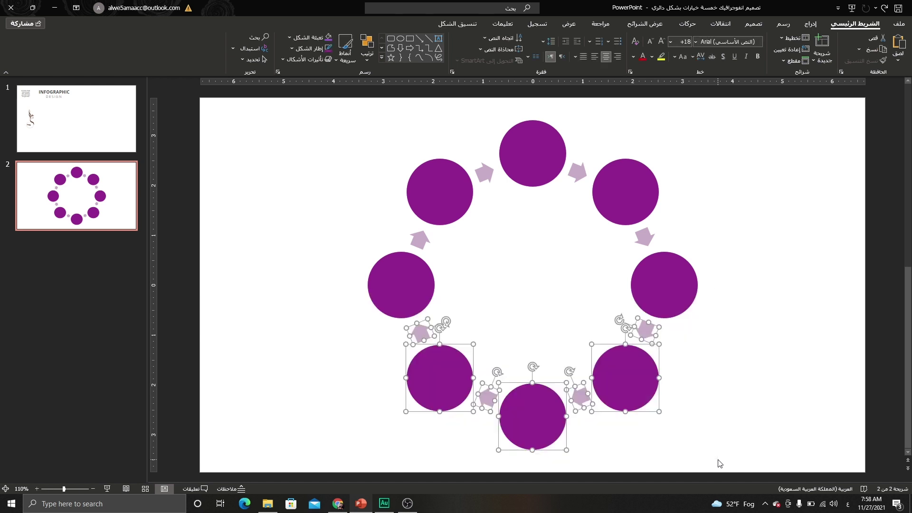
key(Delete)
Delete the four remaining arrows between the five circles of the arc.
click(420, 239)
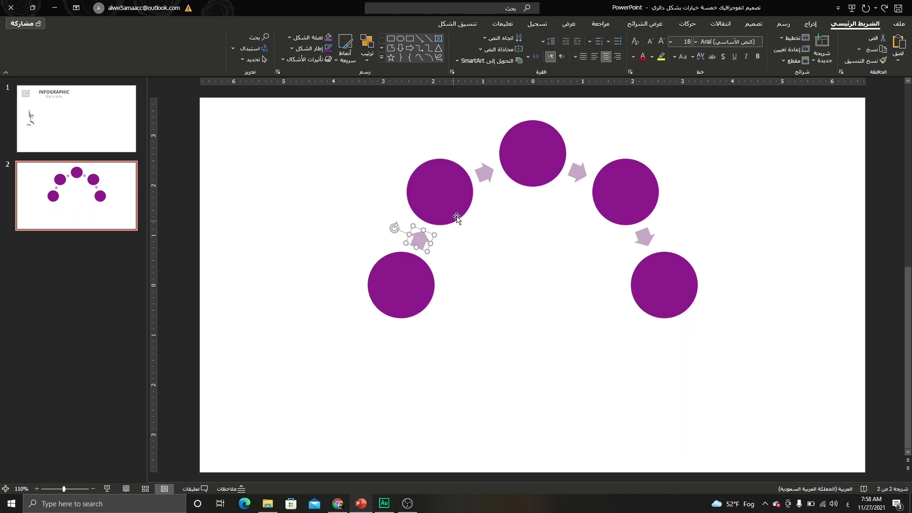
shift+click(486, 177)
shift+click(579, 170)
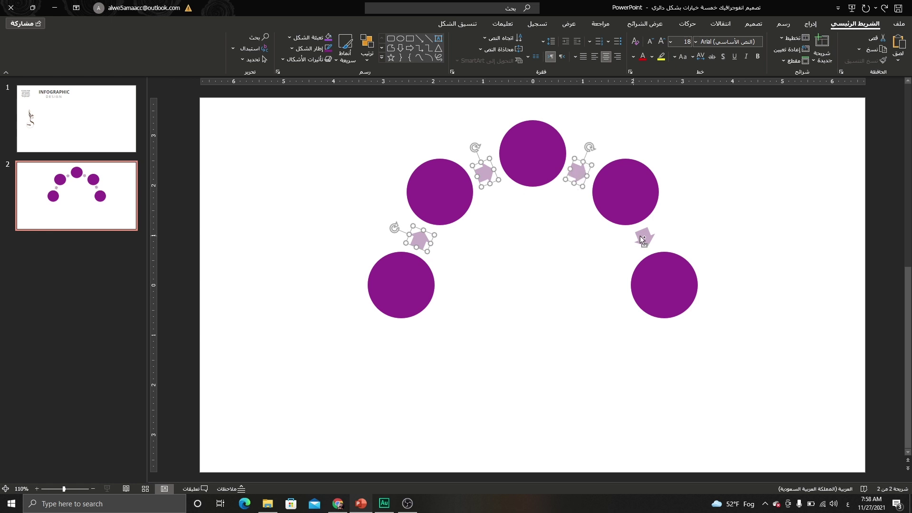
shift+click(646, 236)
key(Delete)
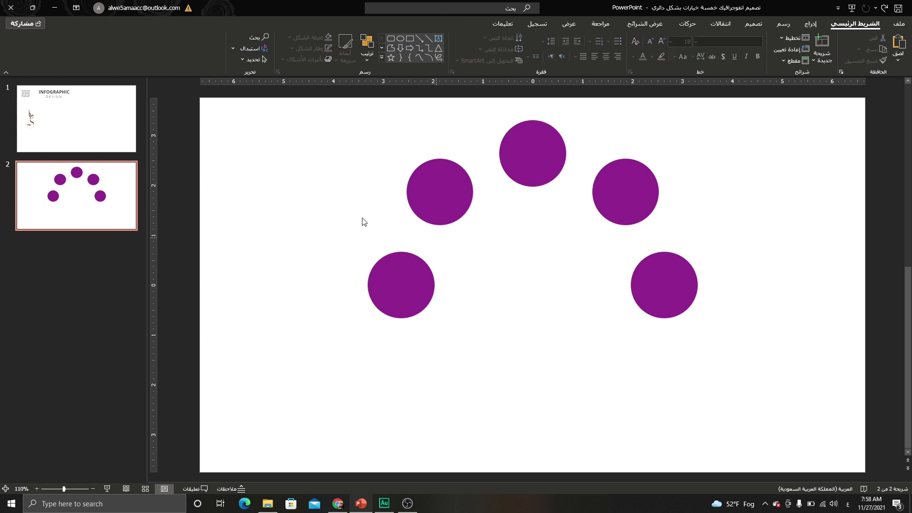
Enlarge all five circles together until neighbouring ones almost touch, and group them.
drag(312, 98, 774, 374)
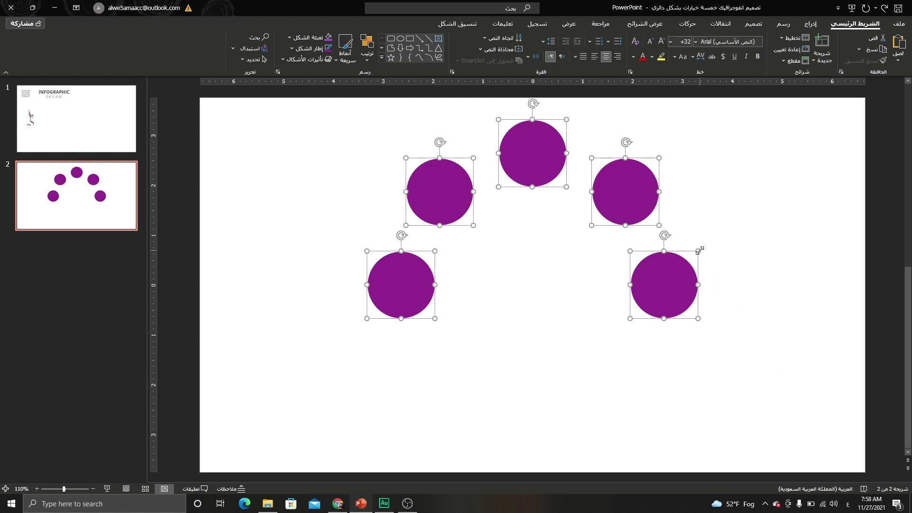
drag(700, 250, 711, 237)
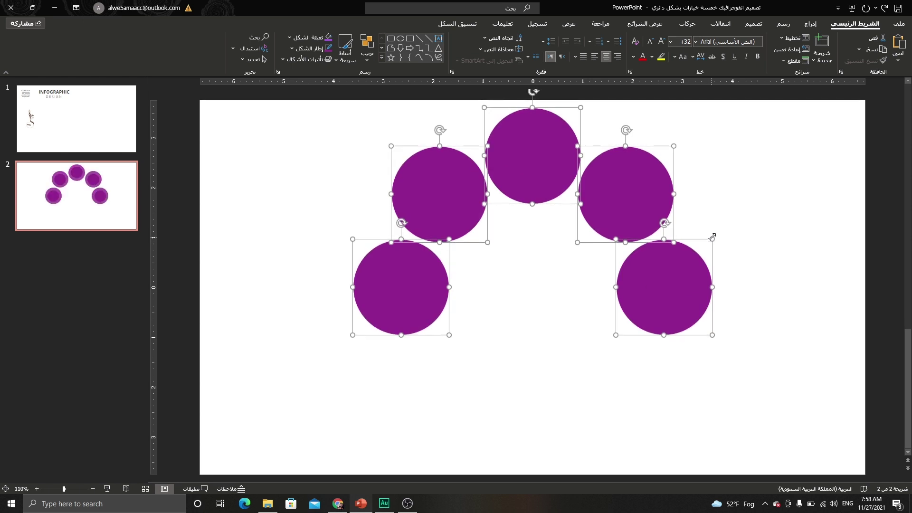
drag(281, 90, 764, 382)
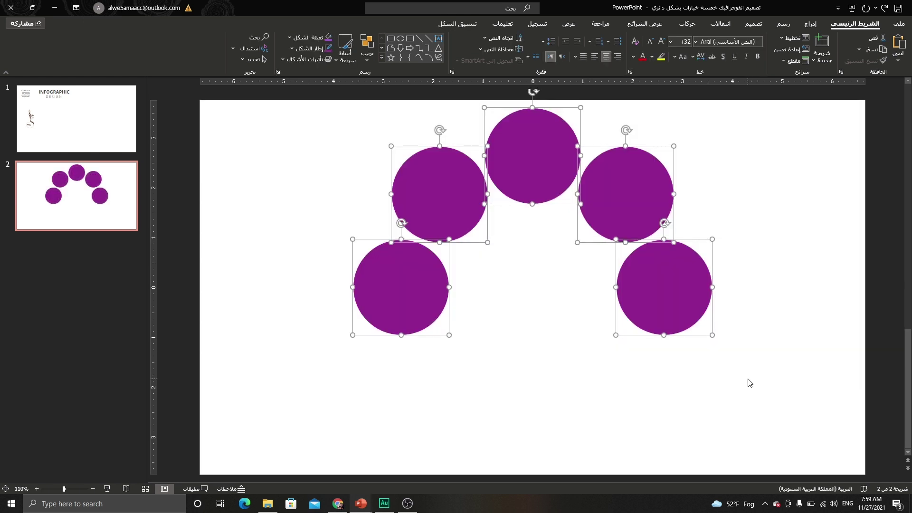
key(ctrl+g)
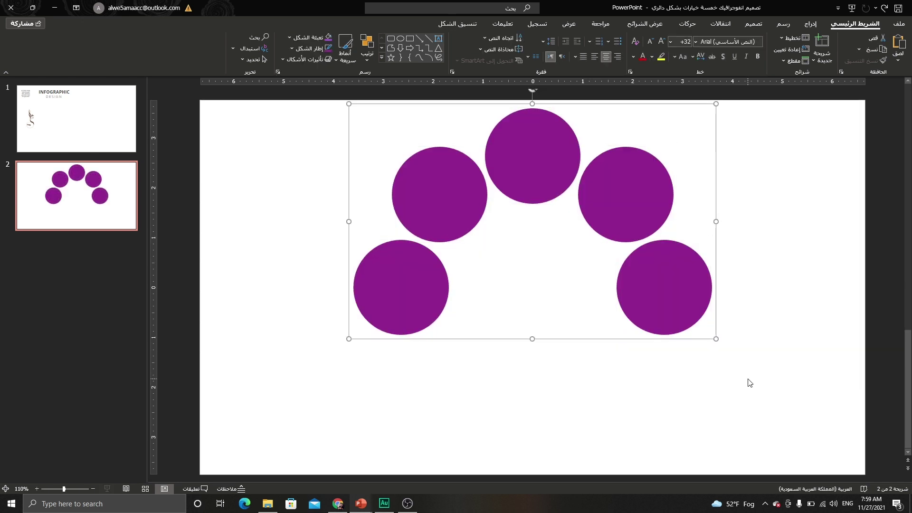
Align the circle group to the slide's horizontal center and vertical middle.
click(459, 23)
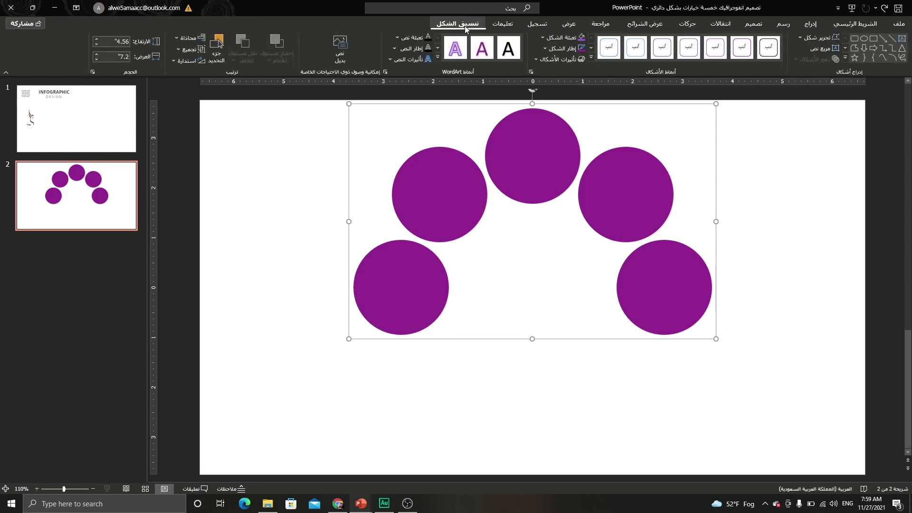
click(184, 38)
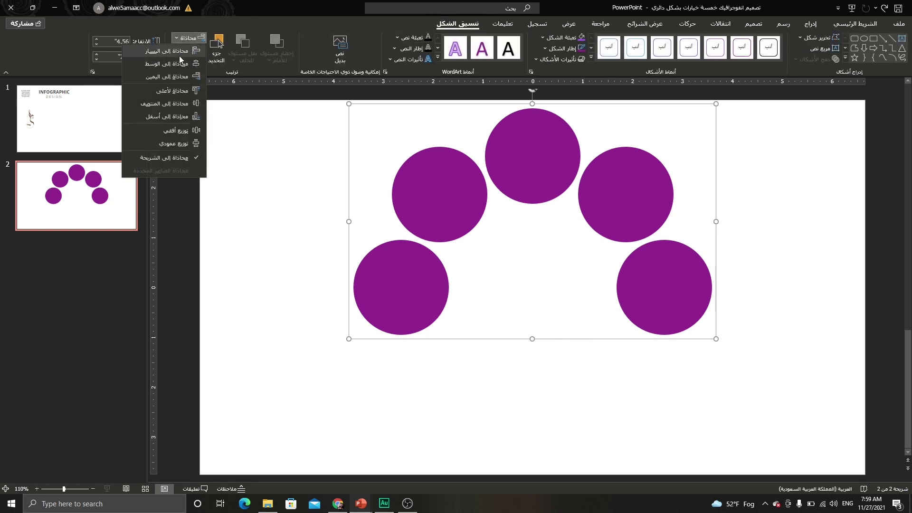
click(178, 61)
click(181, 40)
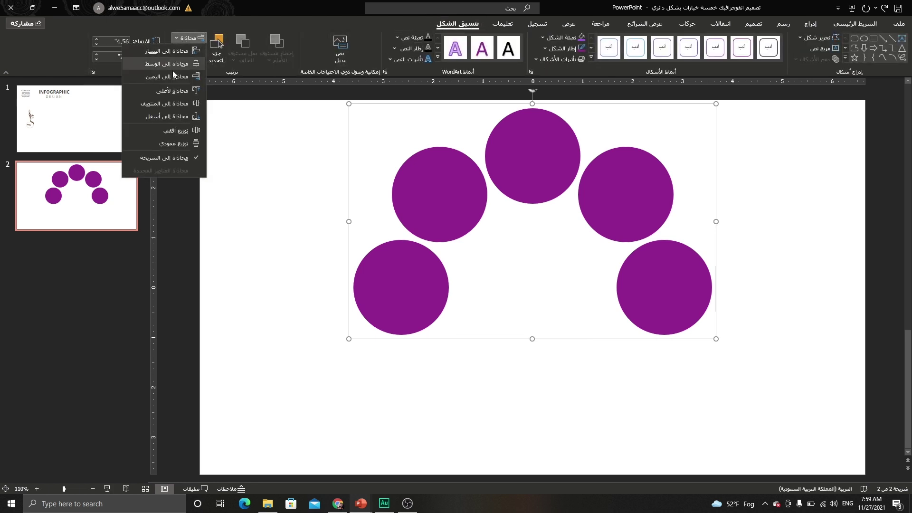
click(166, 103)
click(492, 131)
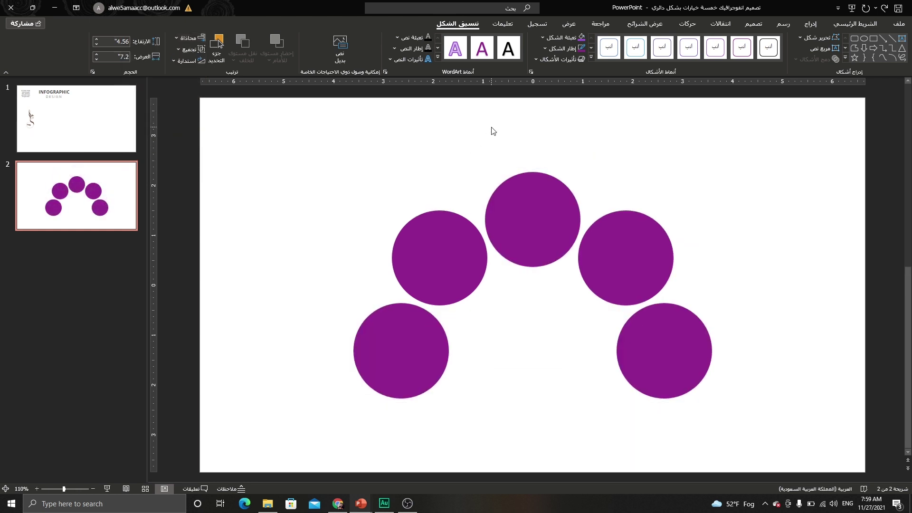
Show the guides and fill the slide background with a solid light gray.
click(565, 26)
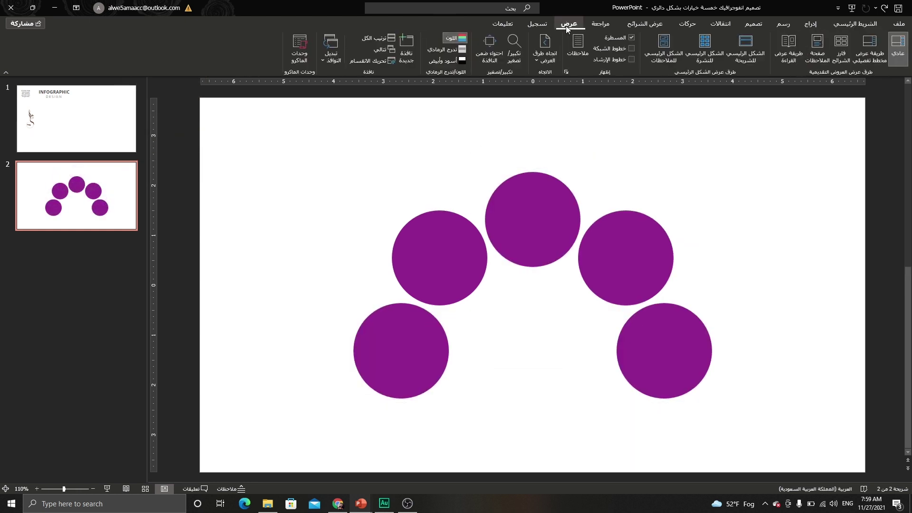
click(615, 59)
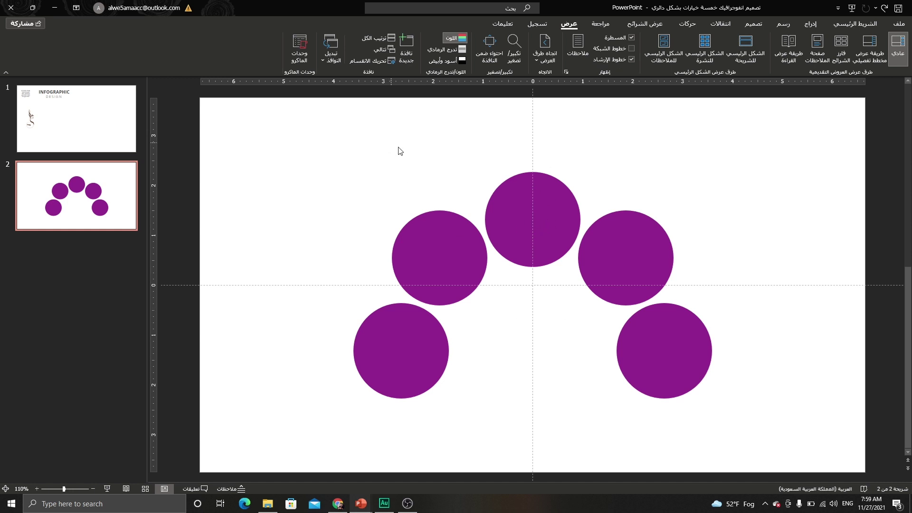
right_click(336, 130)
click(300, 222)
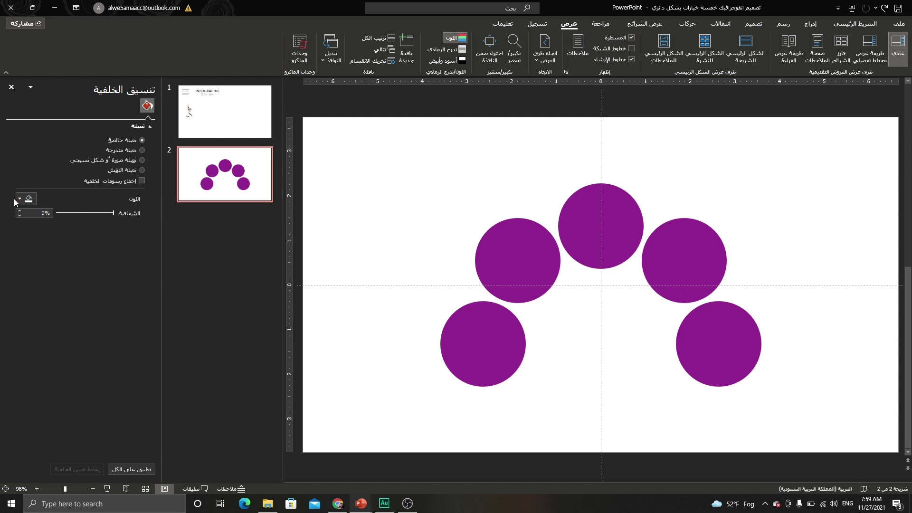
click(20, 198)
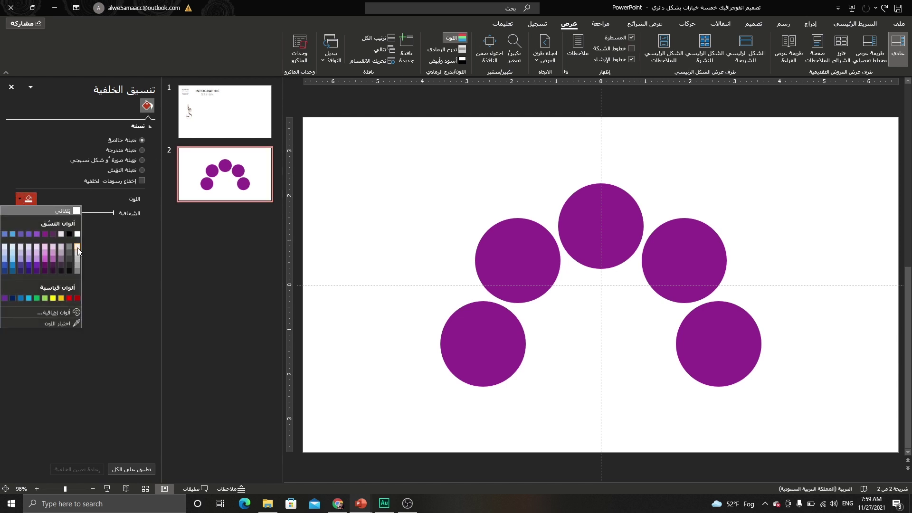
click(77, 251)
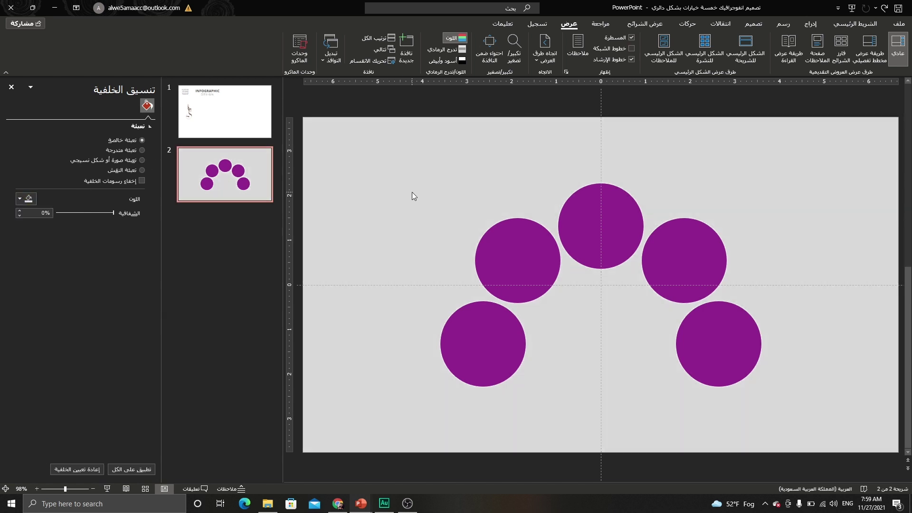
Draw a circle below the arc of circles, enlarge it to about 3.93", and place it overlapping all five circles.
click(801, 24)
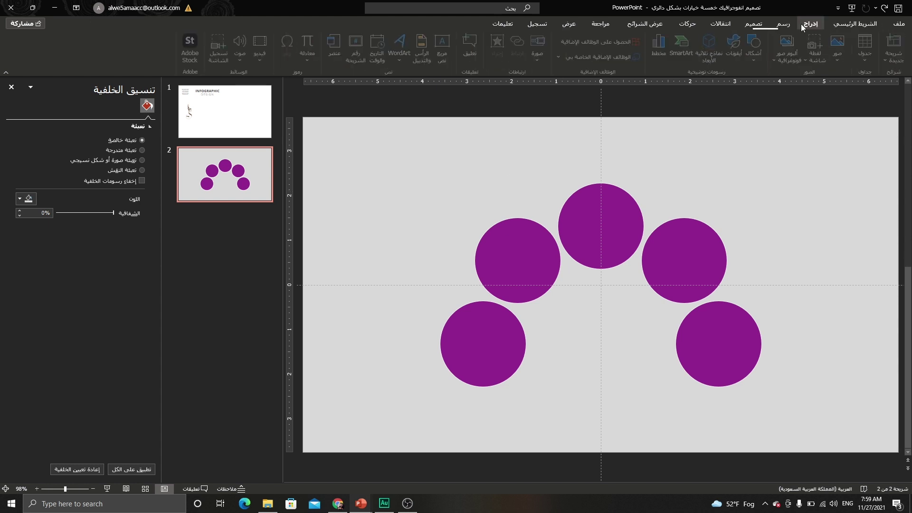
click(757, 50)
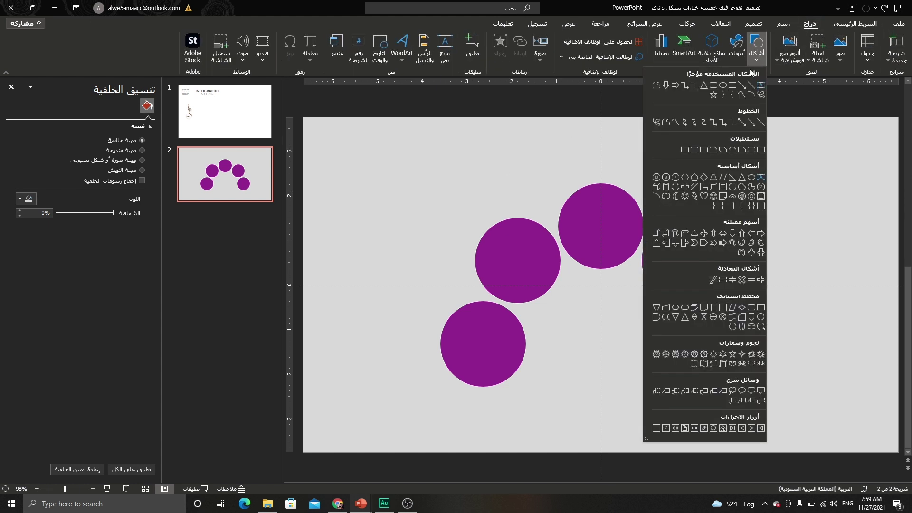
click(724, 86)
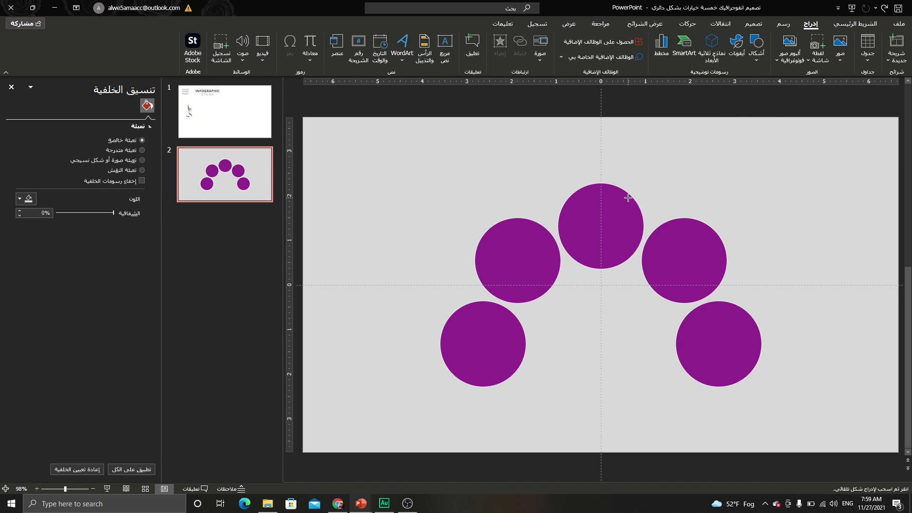
mouse_move(603, 301)
mouse_down()
mouse_move(552, 393)
mouse_move(507, 426)
mouse_move(467, 433)
mouse_up()
drag(568, 366, 629, 335)
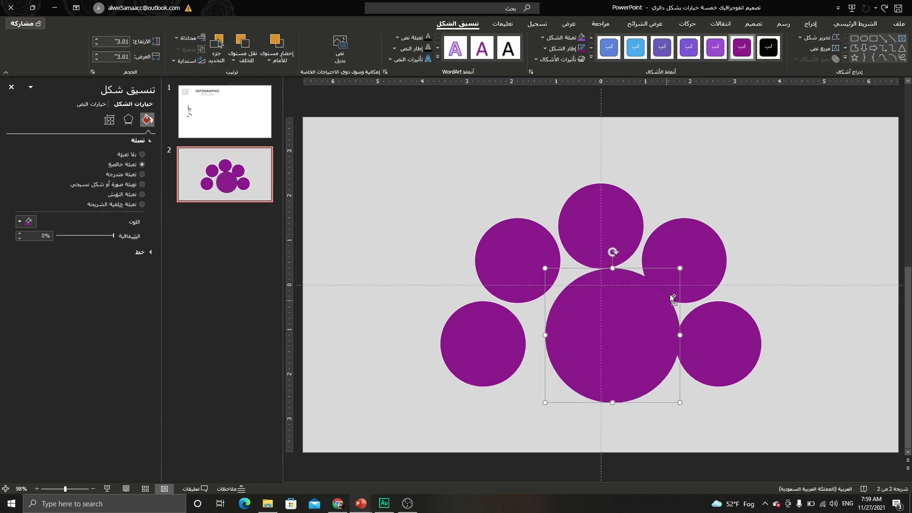
drag(680, 266, 699, 244)
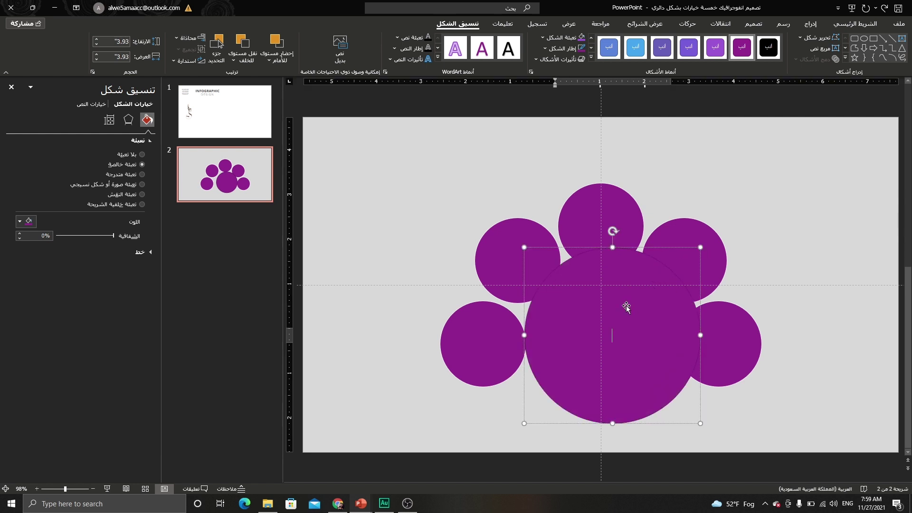
drag(625, 305, 622, 294)
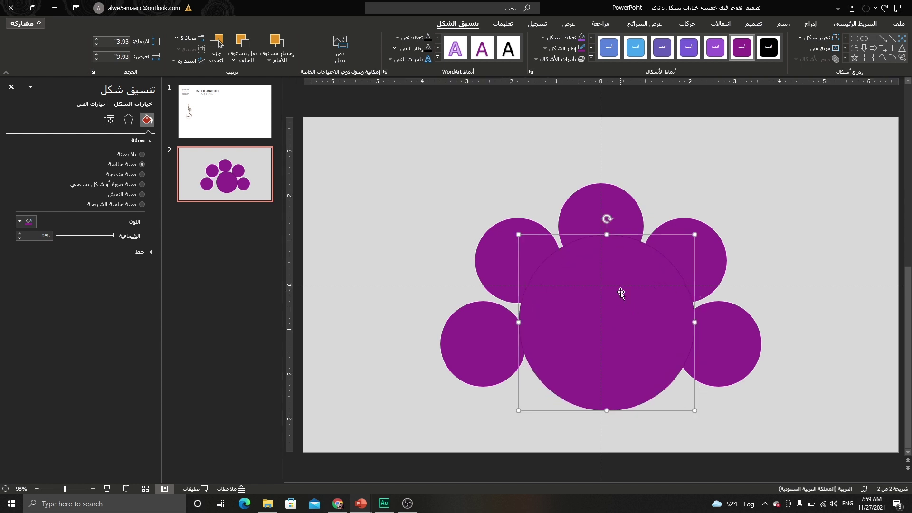
Remove the large circle's outline and give it a blue-violet fill with 19% transparency.
click(562, 49)
click(565, 152)
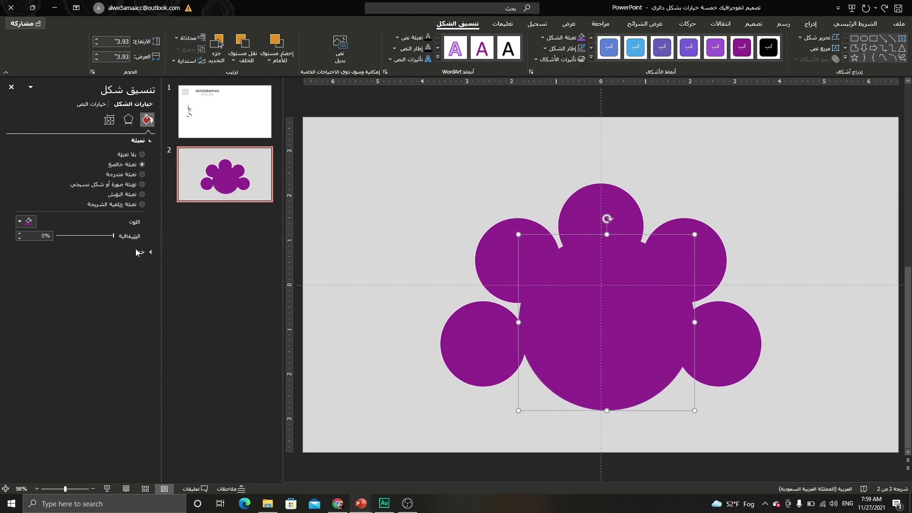
drag(113, 236, 102, 235)
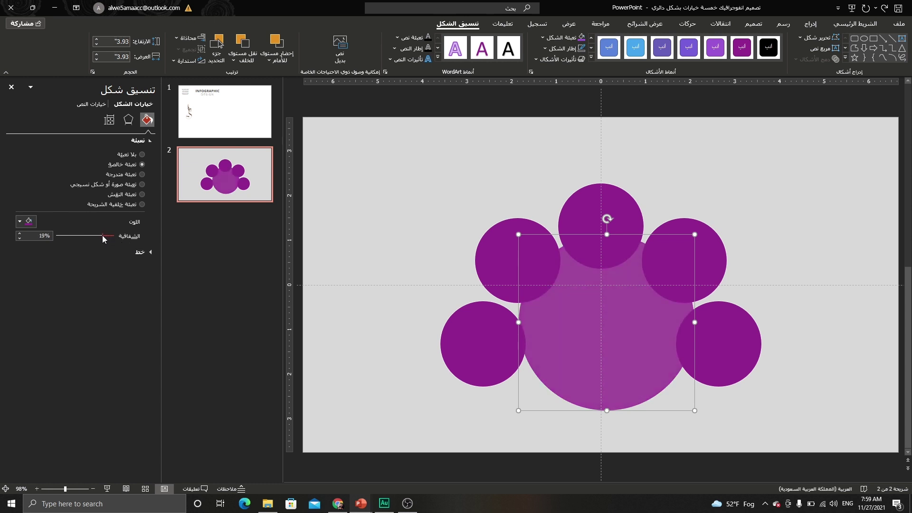
click(563, 37)
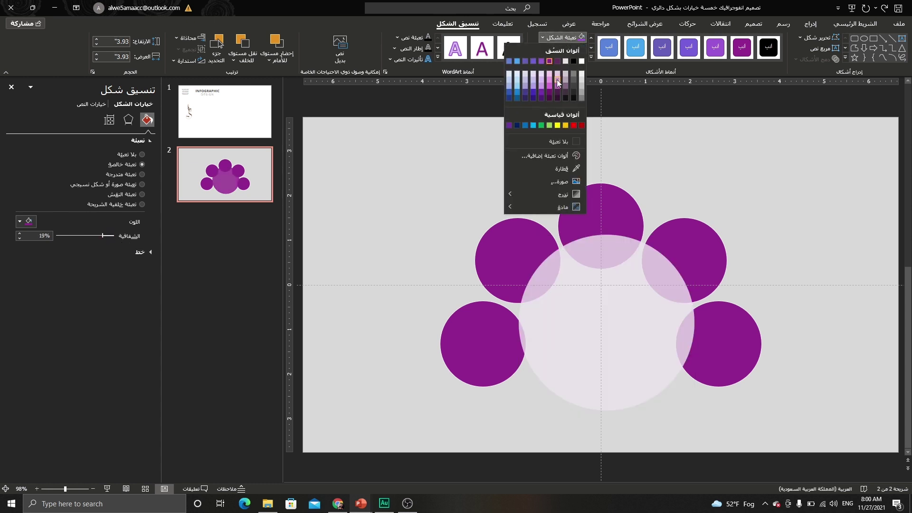
click(535, 90)
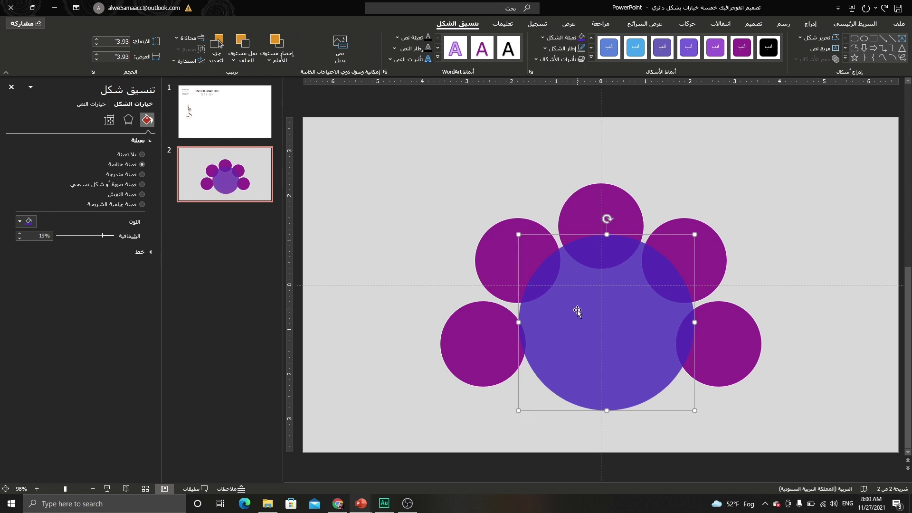
Enlarge the large circle to about 4.23" and center it on the vertical guide, level with the two lowest small circles.
drag(581, 318, 577, 330)
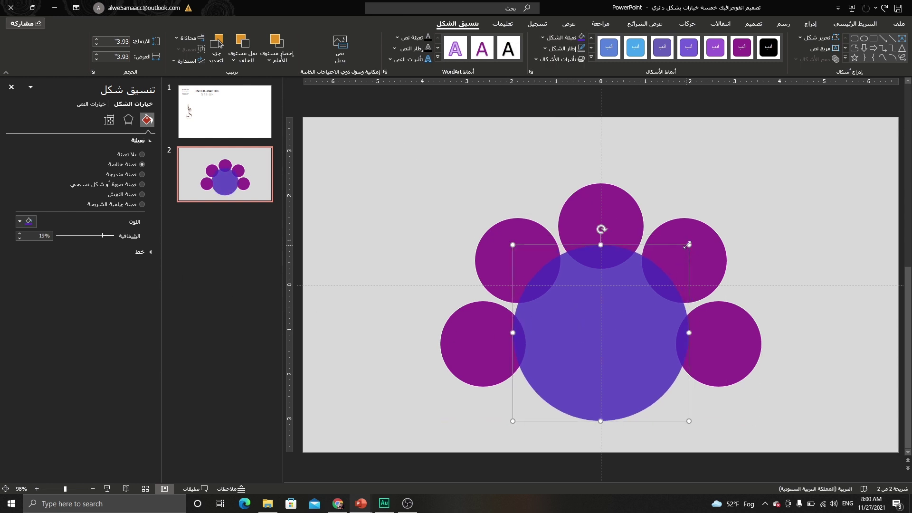
drag(688, 243, 695, 238)
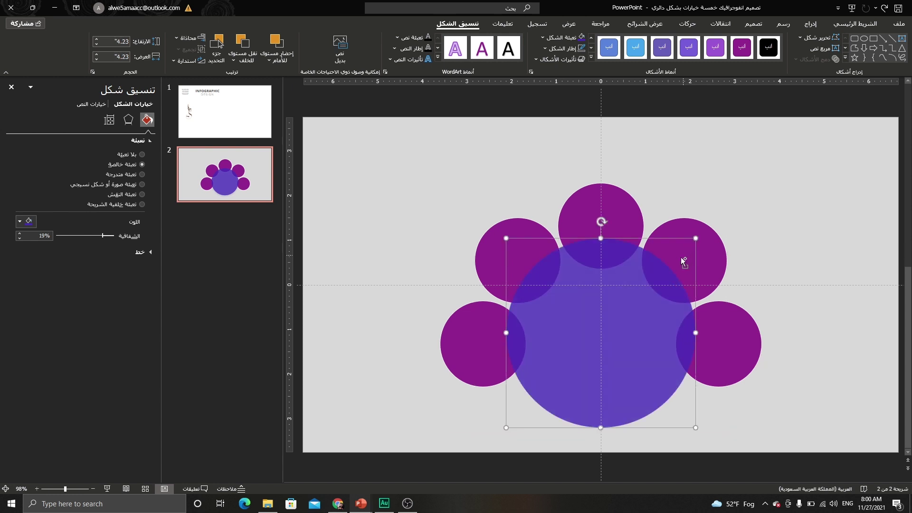
drag(627, 318, 627, 323)
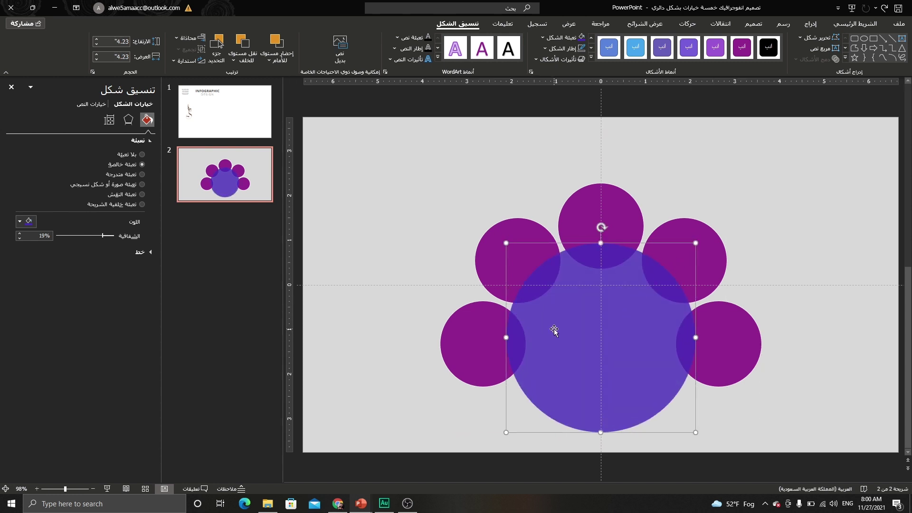
drag(554, 330, 554, 332)
Ungroup the five small circles.
key(ctrl+a)
right_click(468, 177)
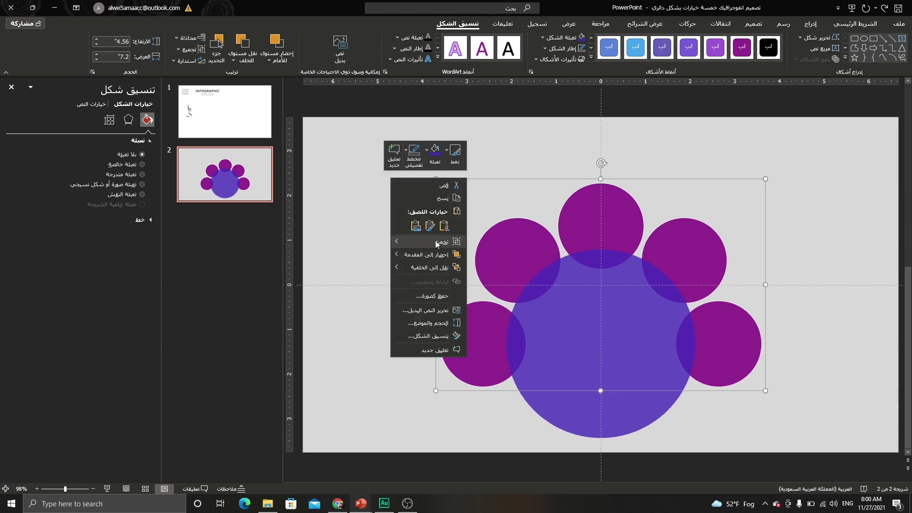
mouse_move(435, 240)
click(359, 270)
click(378, 190)
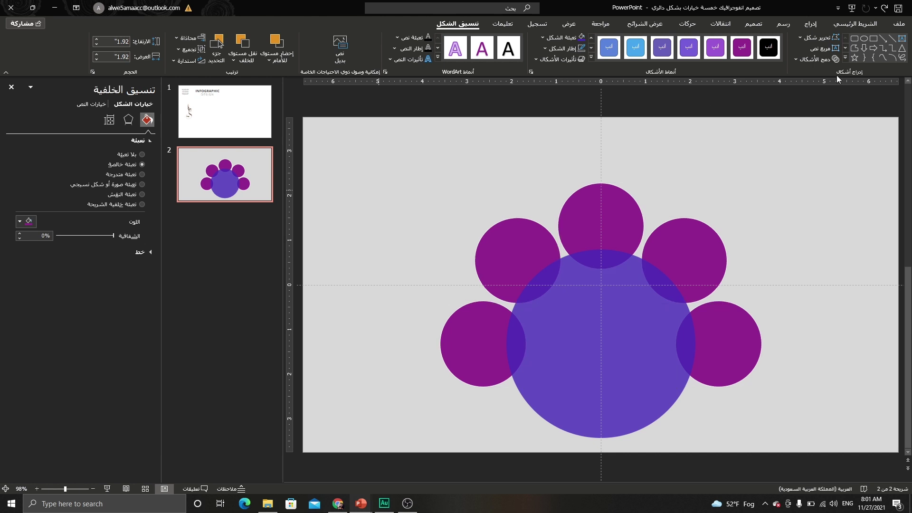
Insert a block arc about 4.23" in size and fit it exactly over the large circle.
click(809, 23)
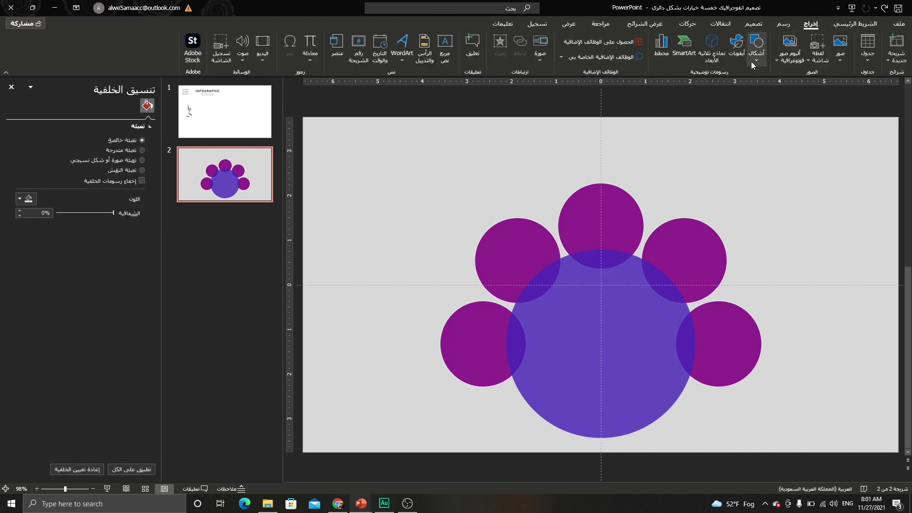
click(751, 61)
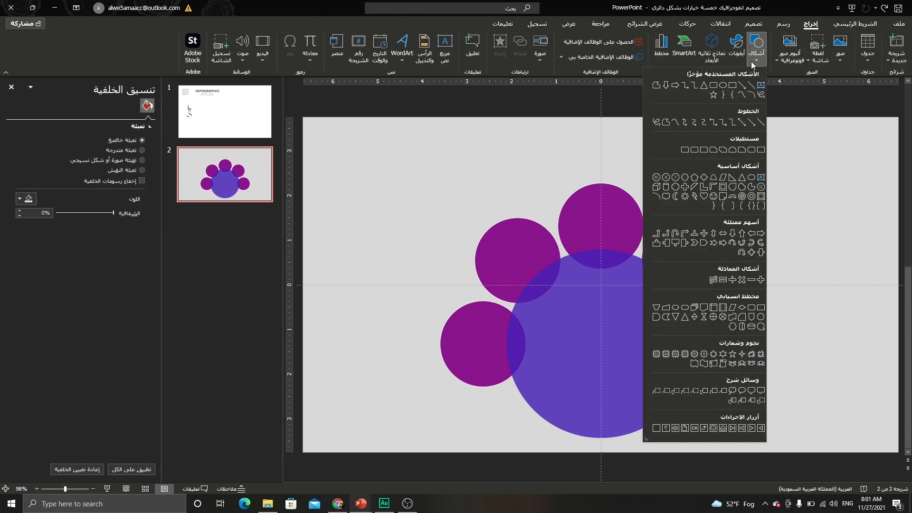
click(730, 197)
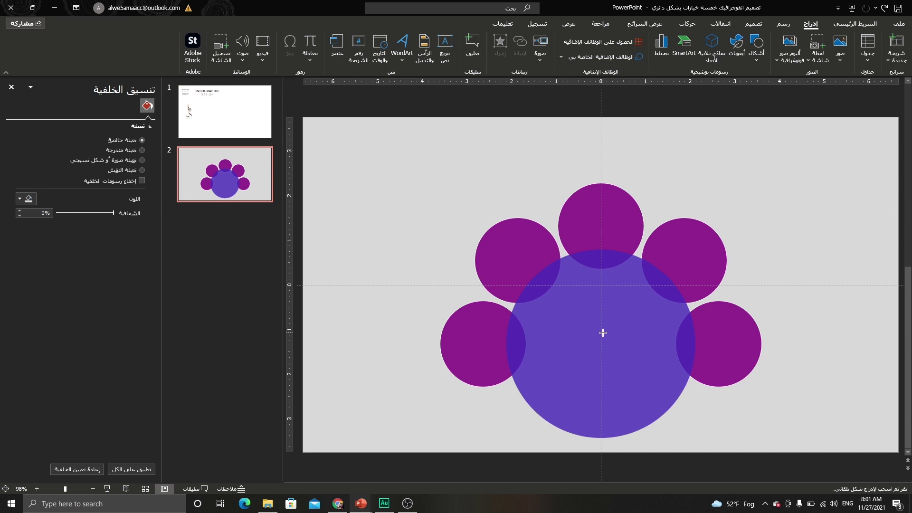
drag(602, 336, 508, 376)
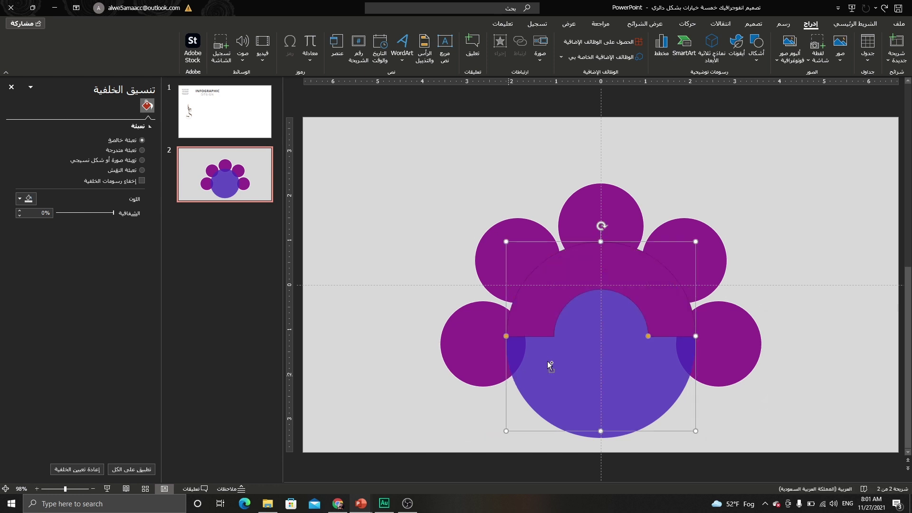
mouse_move(660, 291)
mouse_down()
mouse_move(657, 305)
mouse_move(657, 296)
mouse_up()
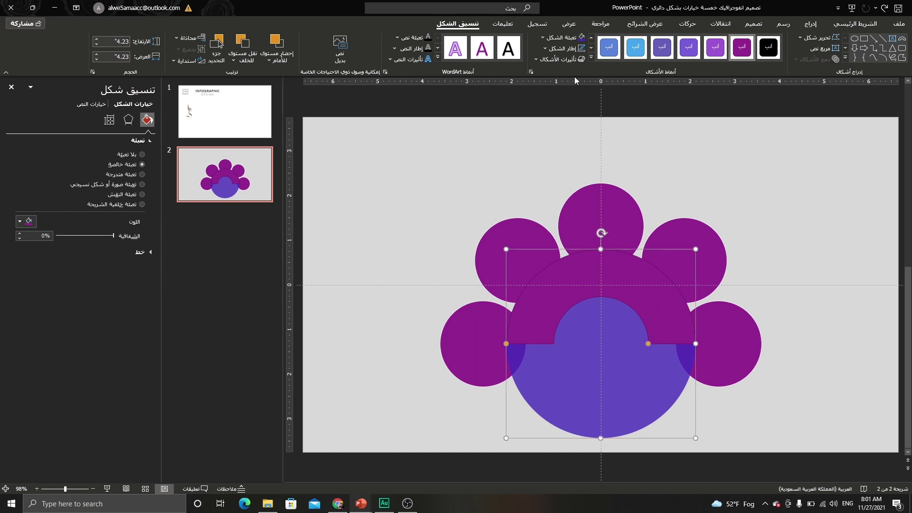
Remove the block arc's outline and fill it with light purple.
click(565, 48)
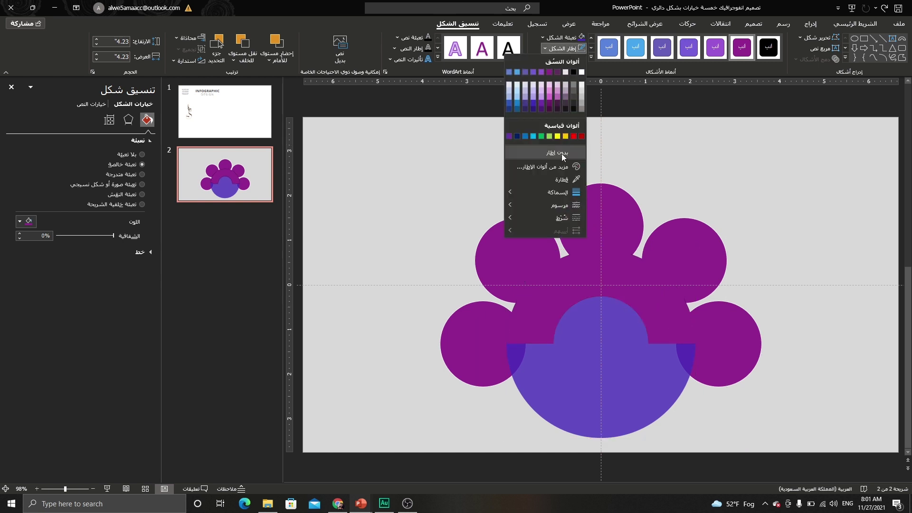
click(563, 37)
click(543, 88)
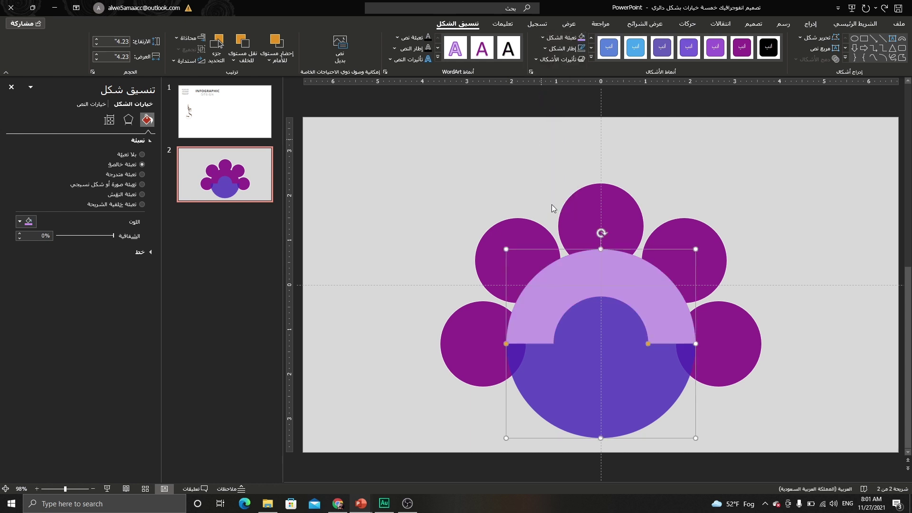
Thin the block arc to a narrow band and extend both its ends below the lowest small circles.
drag(648, 344, 674, 382)
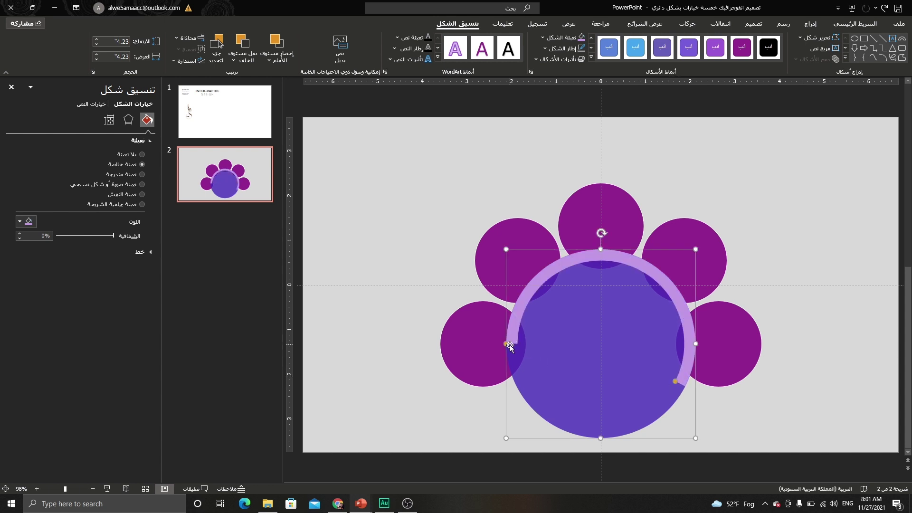
drag(507, 346, 523, 398)
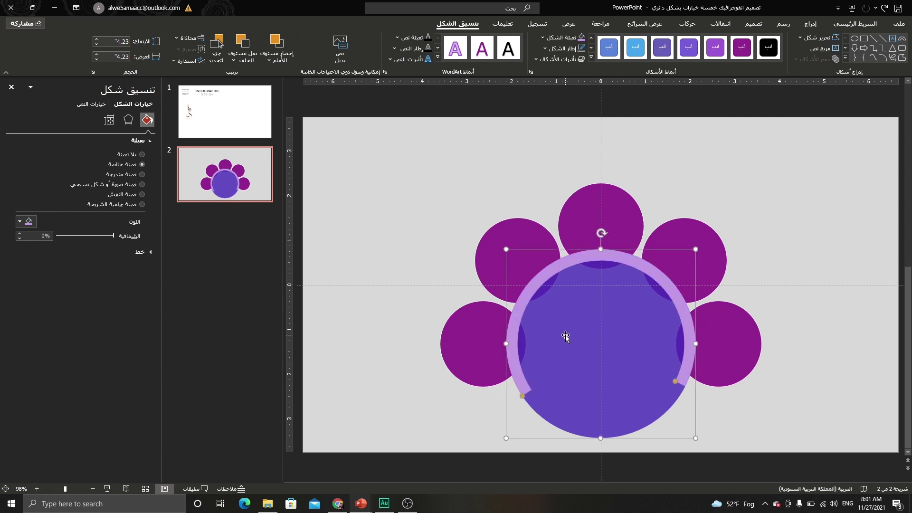
Duplicate the five small circles, place the copies exactly over the originals, and remove the copies' outlines.
click(476, 338)
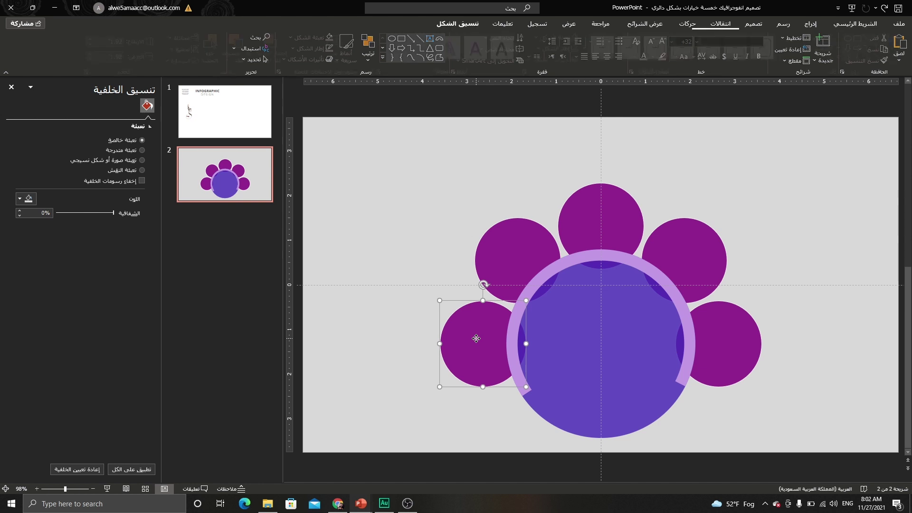
shift+click(510, 252)
shift+click(617, 218)
shift+click(692, 255)
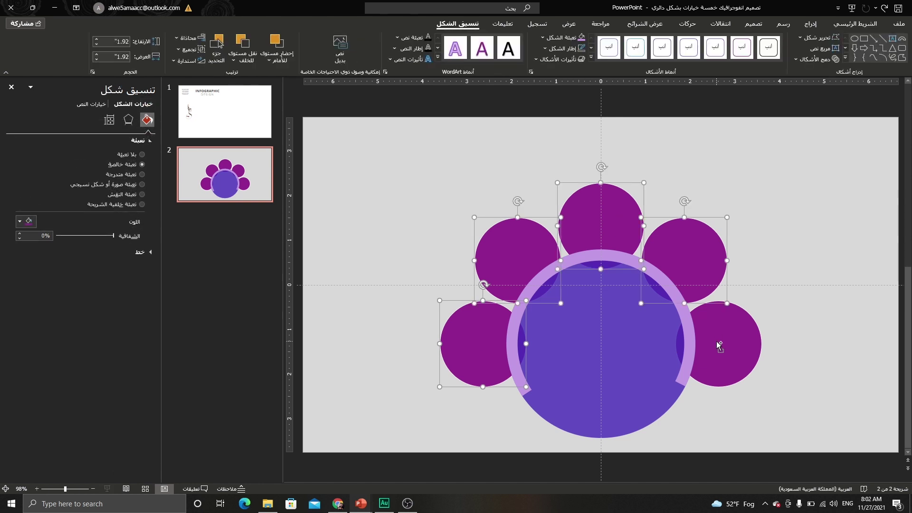
shift+click(719, 344)
drag(719, 344, 720, 331)
click(565, 49)
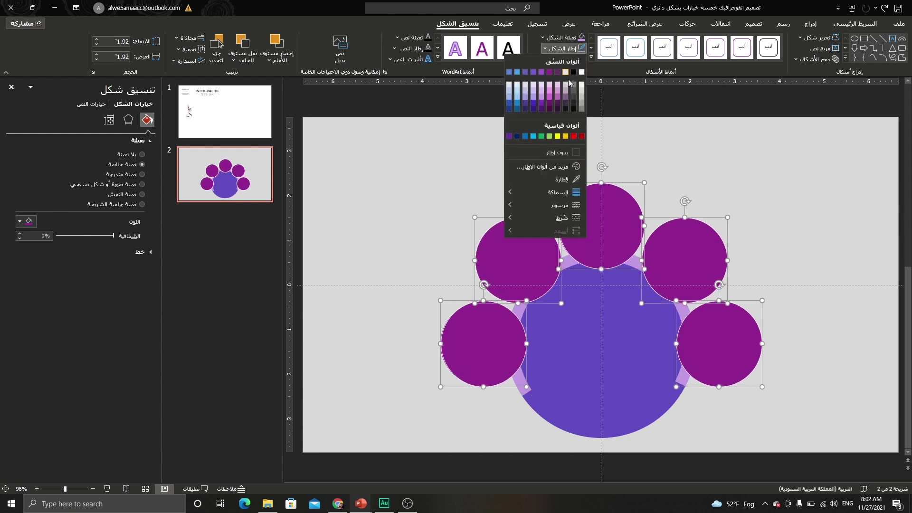
click(566, 151)
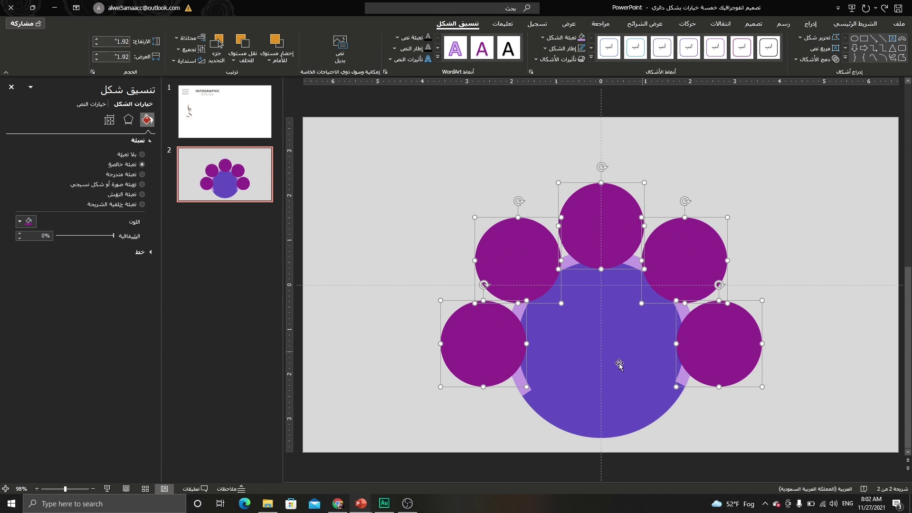
Fragment the five duplicated circles together with the block arc using Merge Shapes.
shift+click(523, 391)
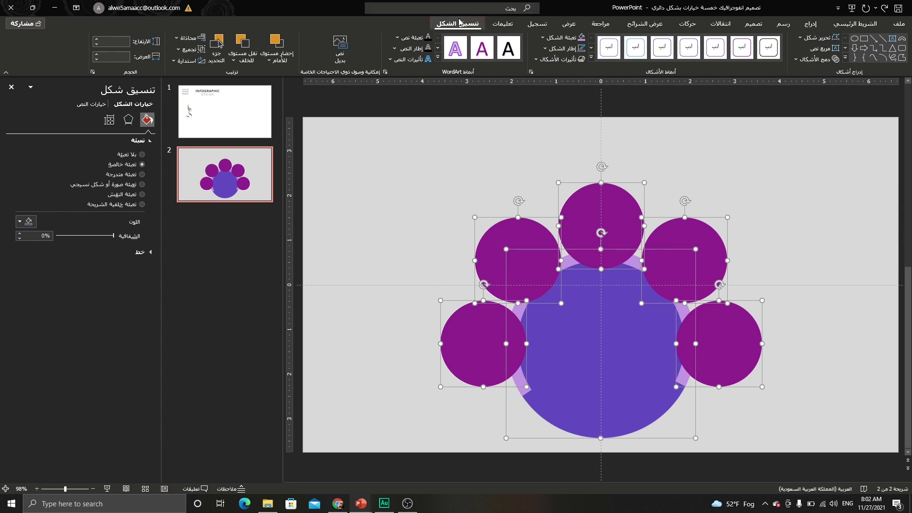
click(802, 60)
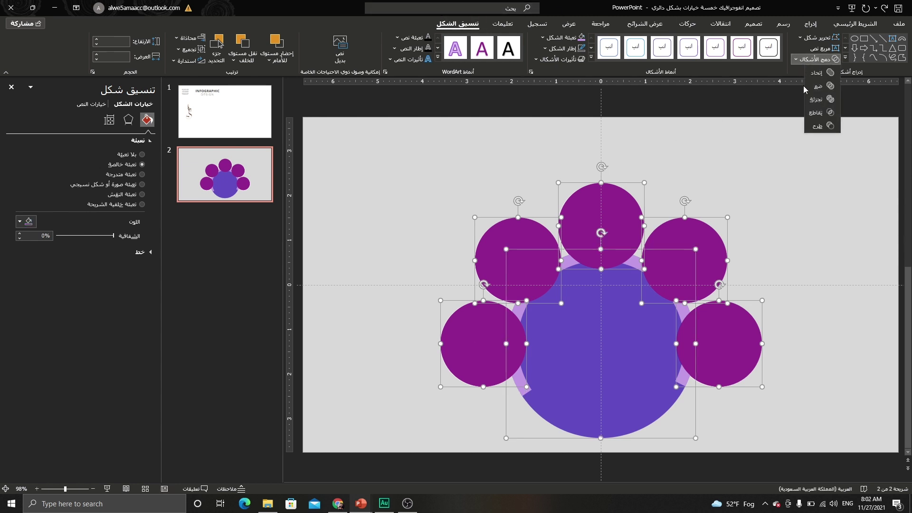
click(814, 99)
click(440, 195)
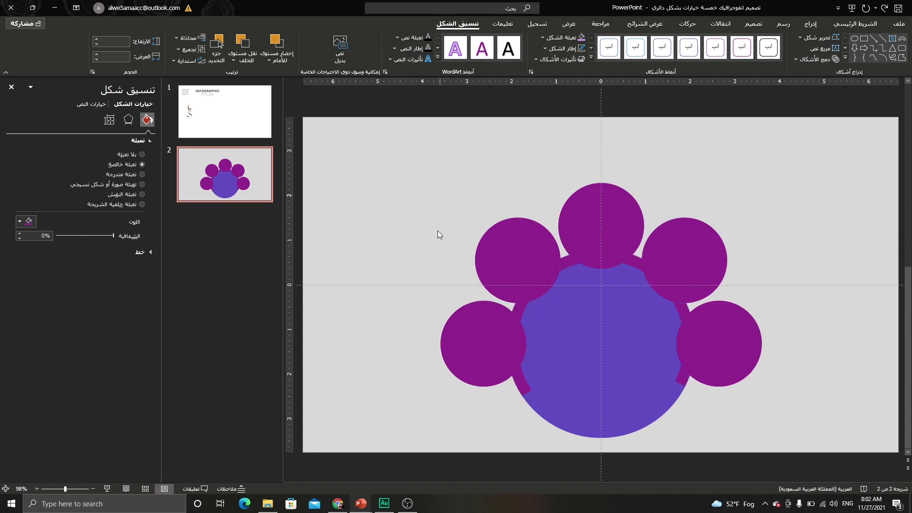
Pull the outer fragments of the five duplicated circles away from the originals and delete them.
drag(463, 330, 377, 237)
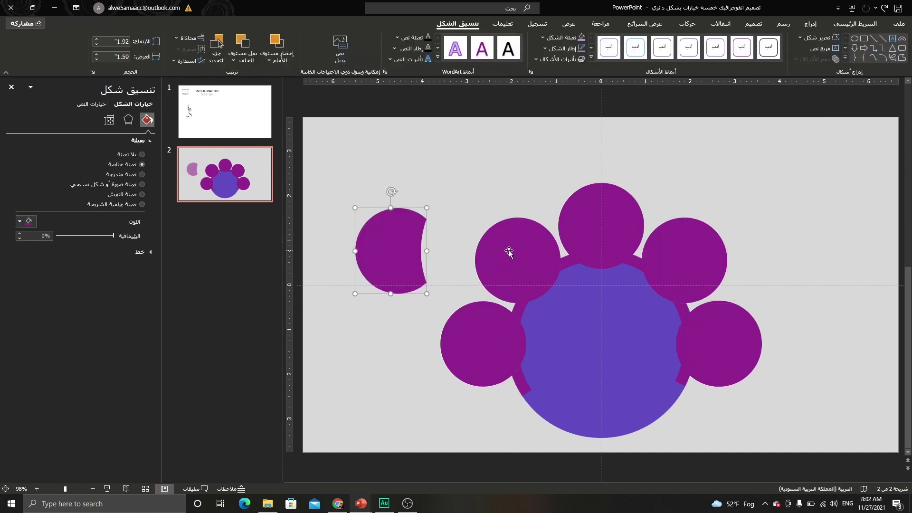
drag(509, 253, 390, 218)
drag(585, 200, 372, 171)
drag(703, 241, 415, 155)
drag(750, 322, 416, 215)
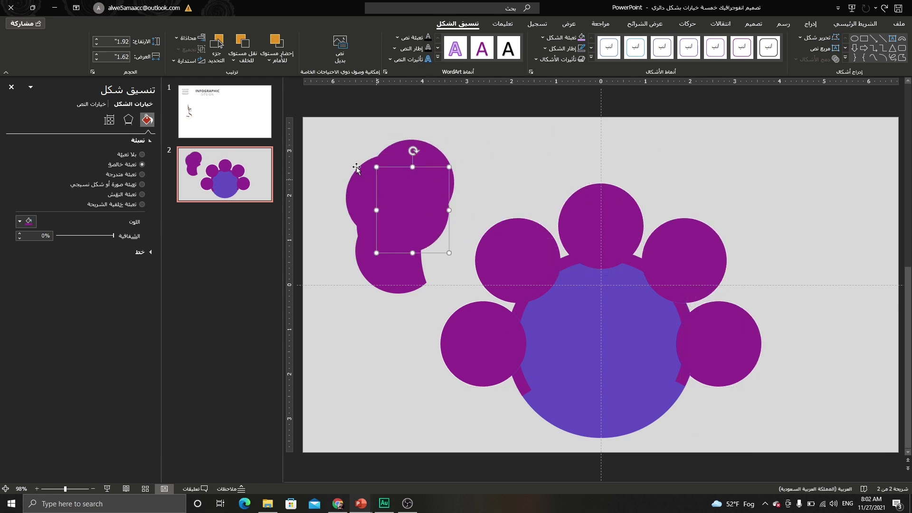
drag(311, 113, 441, 295)
key(Delete)
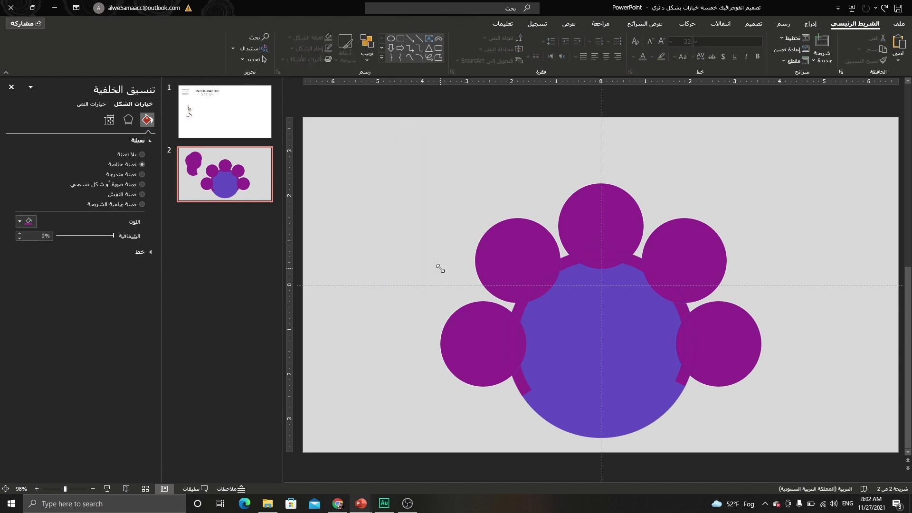
Remove the outlines from the five small circles and the large central circle together.
click(473, 318)
shift+click(510, 250)
shift+click(602, 216)
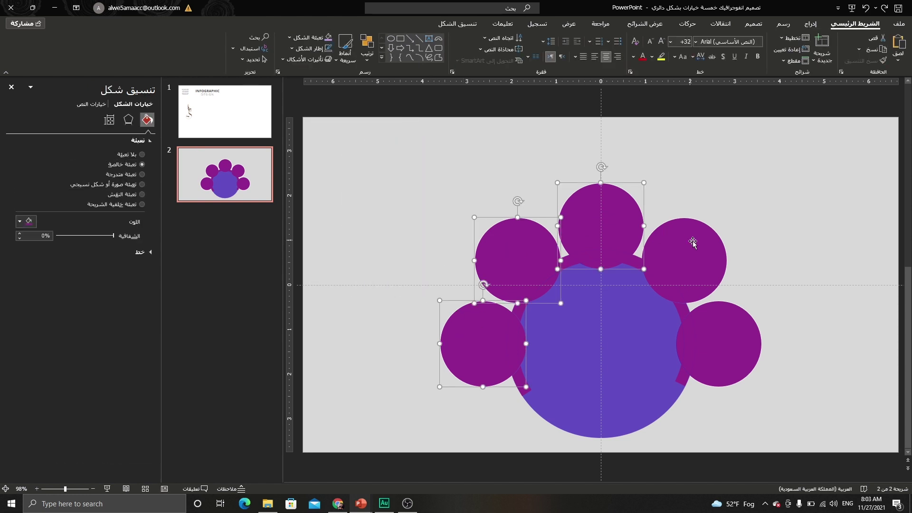
shift+click(693, 243)
shift+click(711, 336)
shift+click(586, 387)
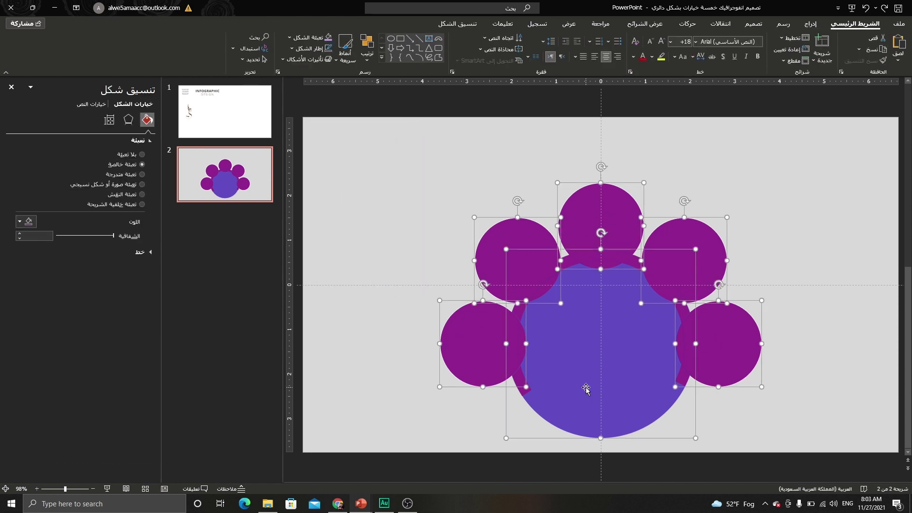
click(467, 28)
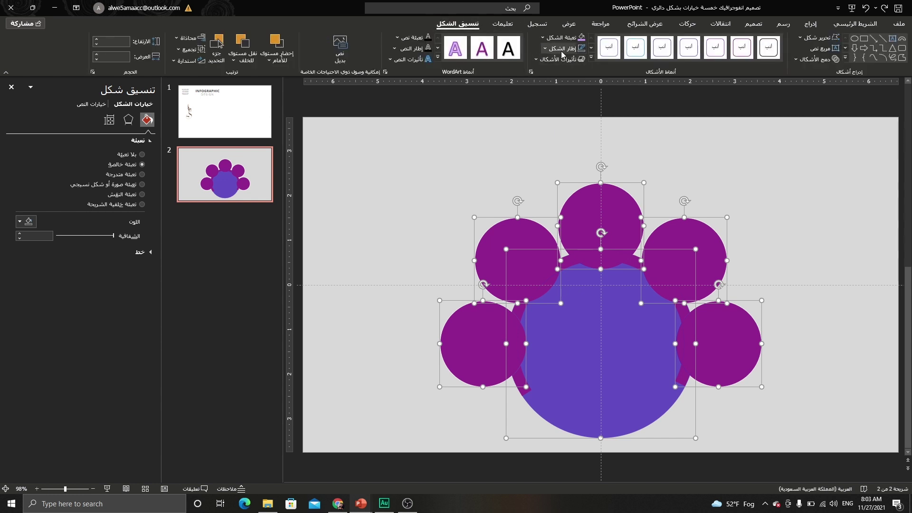
click(563, 49)
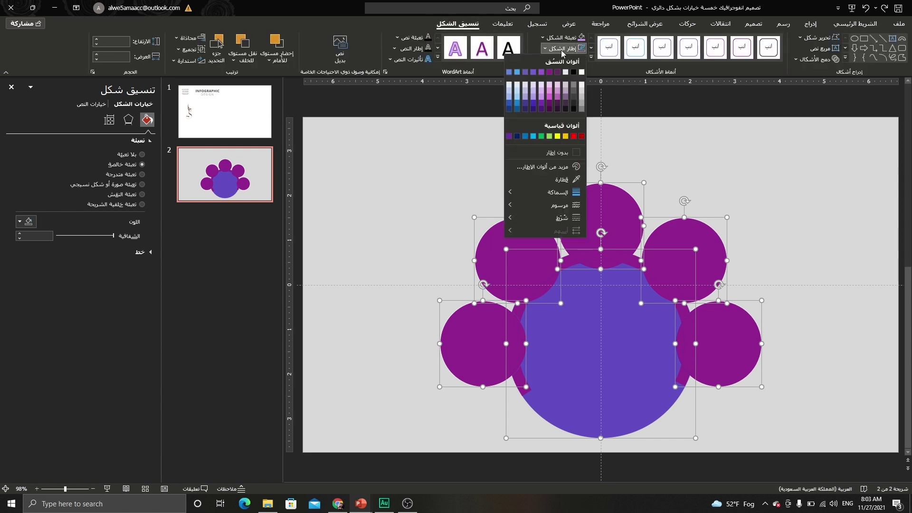
click(554, 152)
Fragment the five small circles together with the large central circle using Merge Shapes.
click(815, 60)
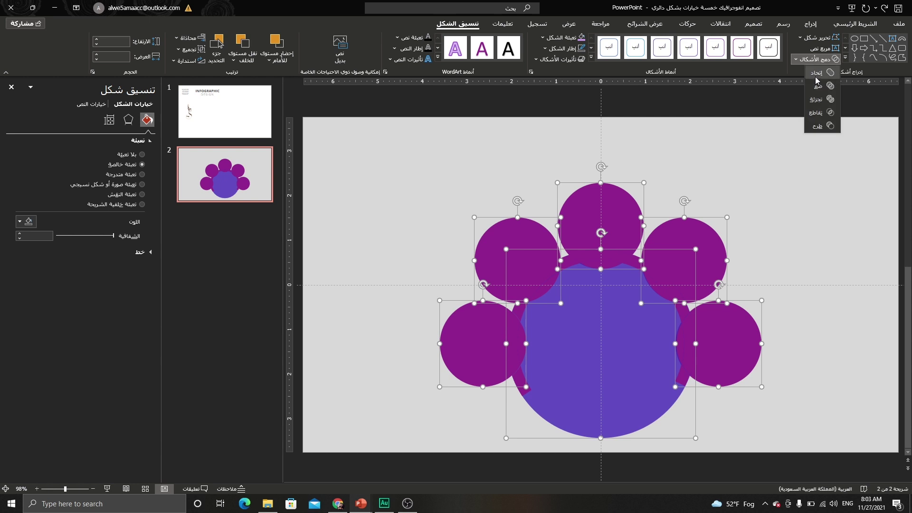
click(819, 99)
click(487, 134)
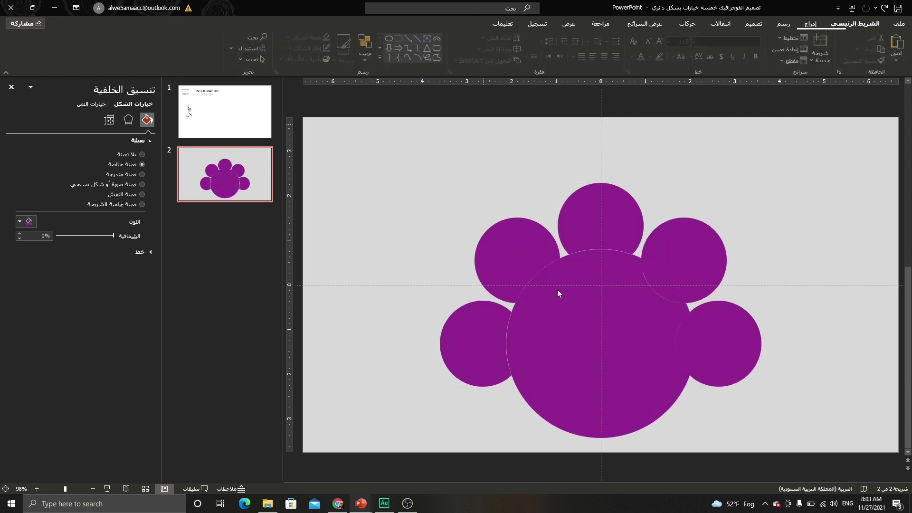
Pull the large central fragment away from the other pieces and delete it.
click(597, 352)
drag(598, 352, 580, 383)
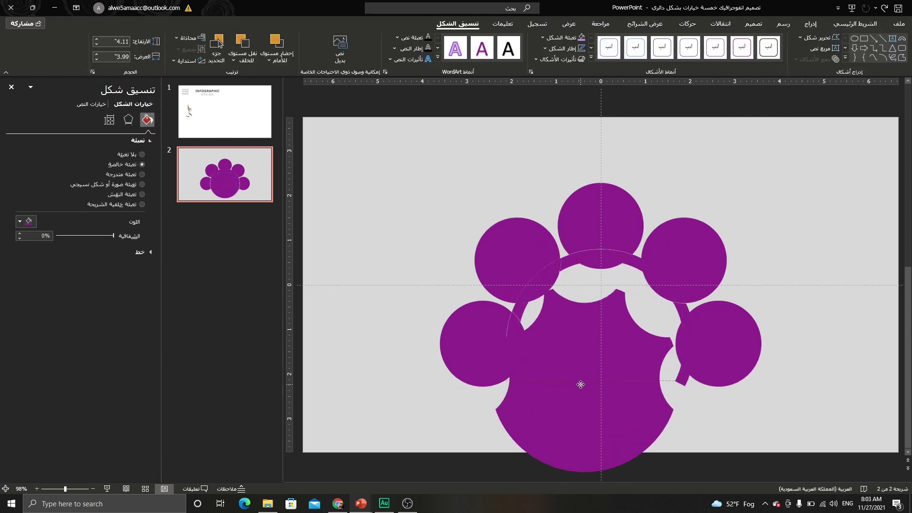
key(Delete)
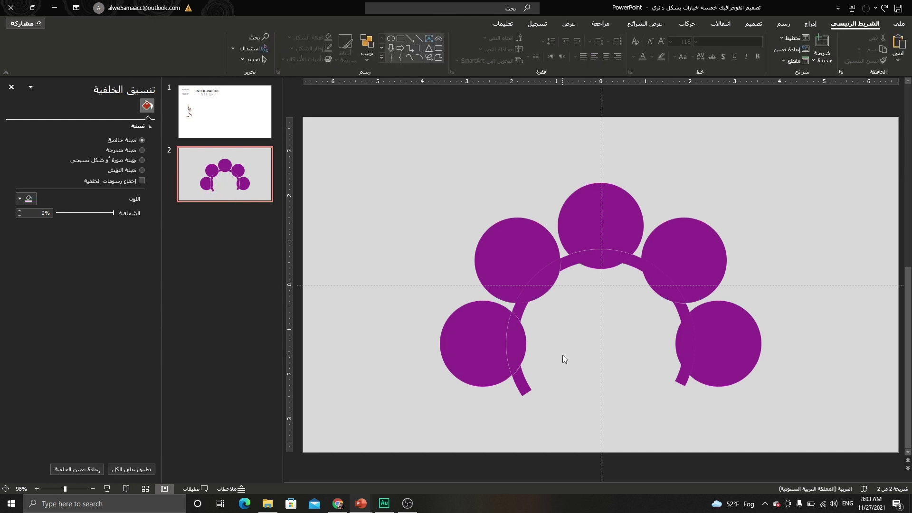
Fill the outer fragments of all five small circles with white.
click(460, 332)
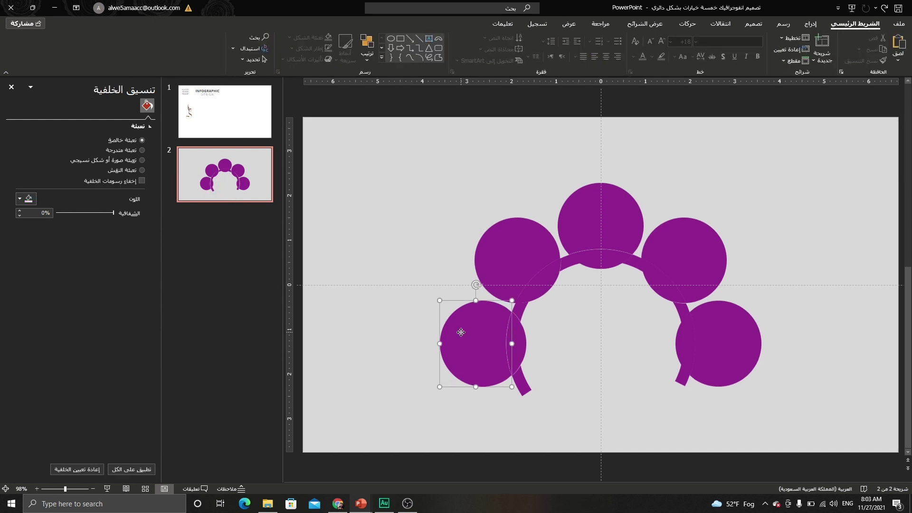
shift+click(502, 251)
shift+click(596, 209)
shift+click(685, 241)
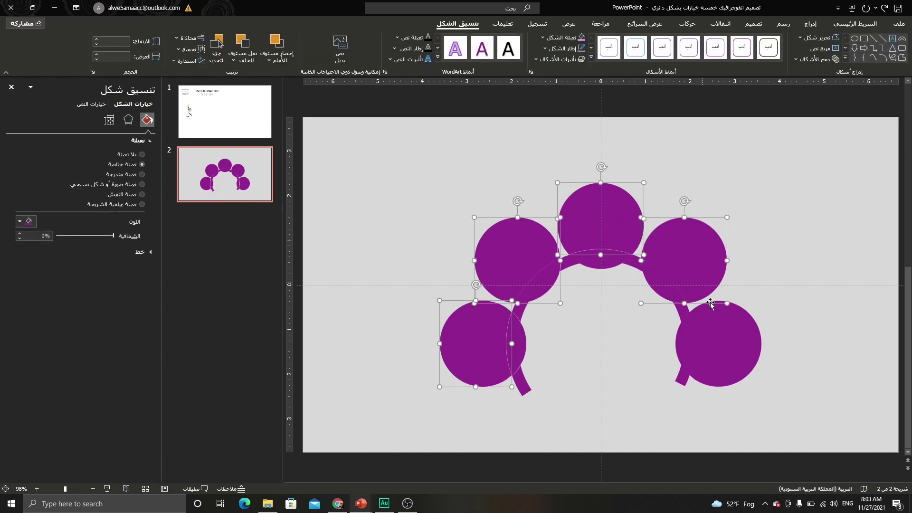
shift+click(725, 332)
click(568, 37)
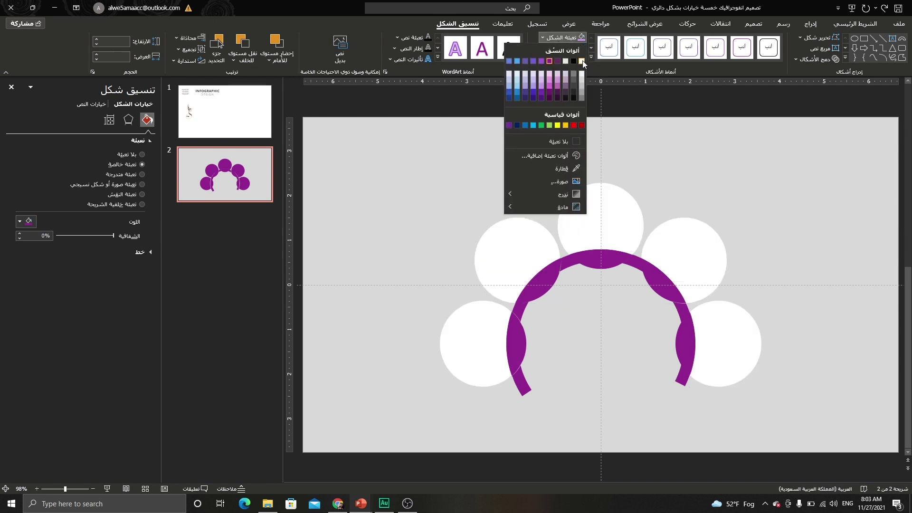
click(583, 61)
click(480, 179)
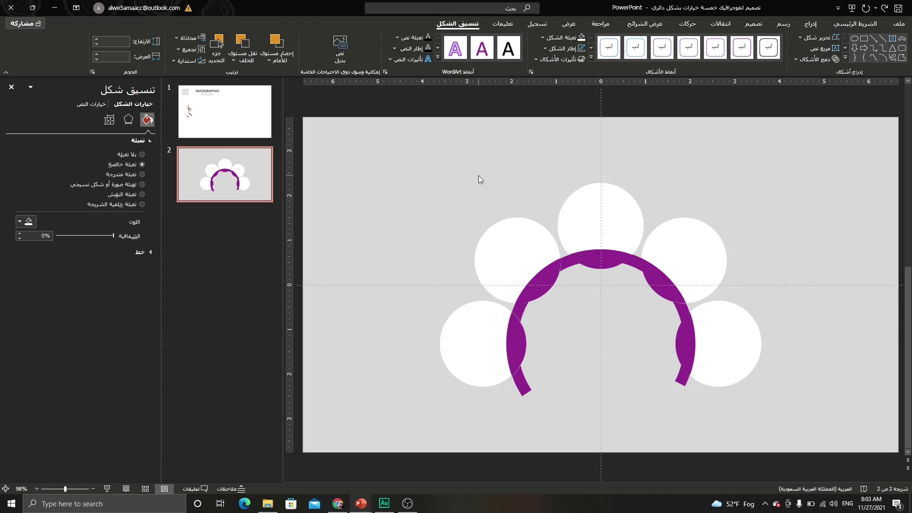
Union the arc piece and the inner sliver at the lower-left circle into one shape.
ctrl+scroll(505, 355, up, 5)
click(389, 297)
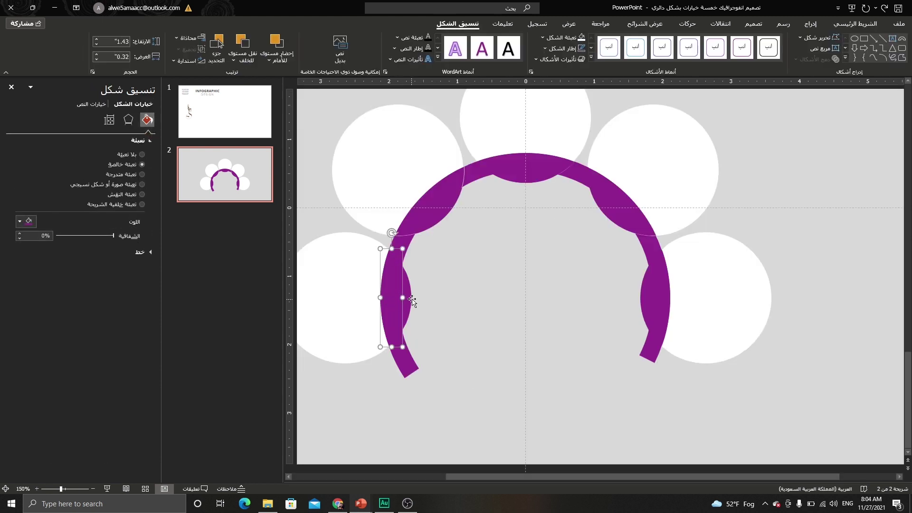
shift+click(410, 298)
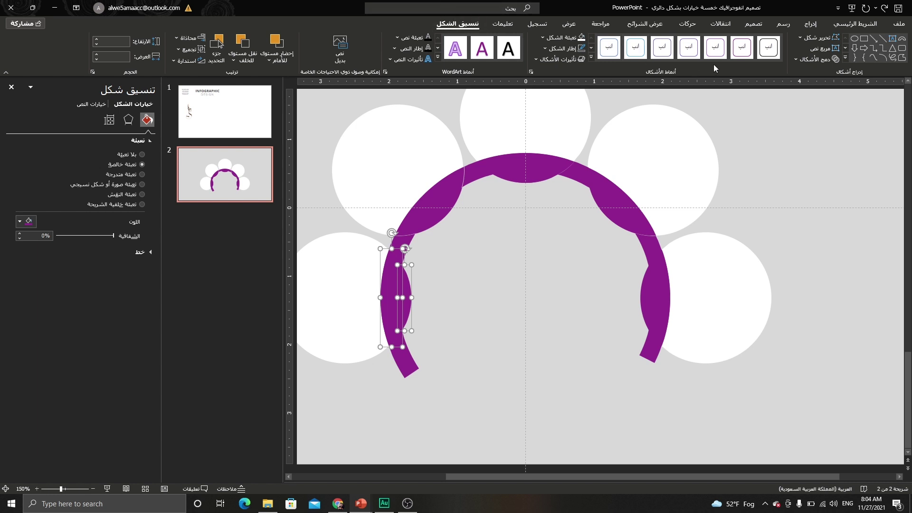
click(810, 61)
click(819, 76)
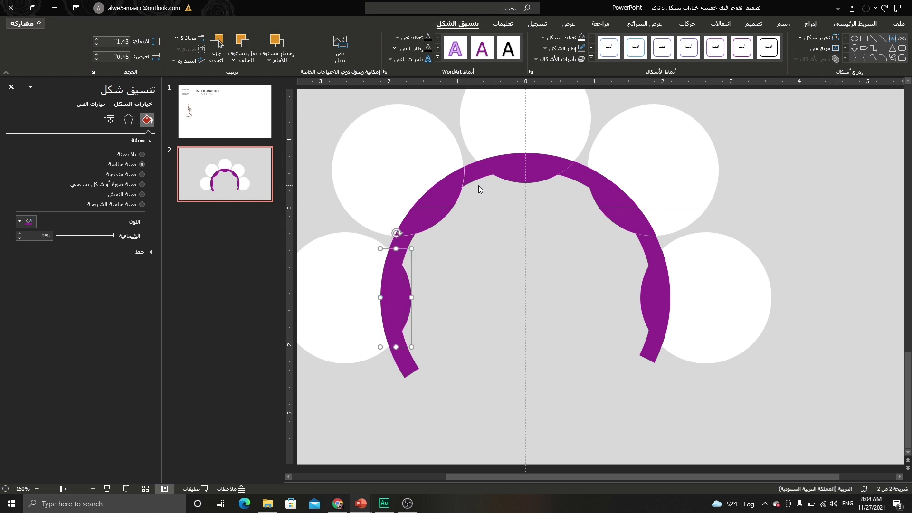
Union the arc piece and the inner sliver at the upper-left circle.
click(437, 190)
shift+click(446, 210)
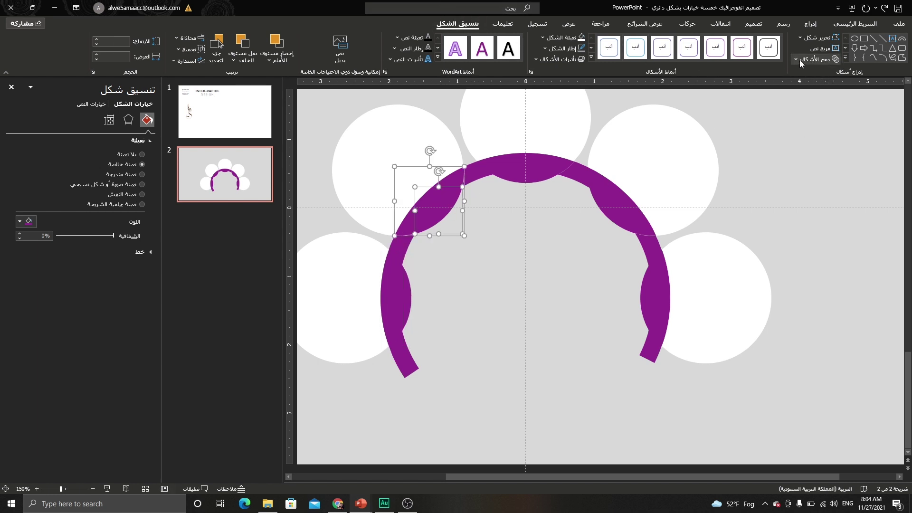
click(812, 61)
click(817, 73)
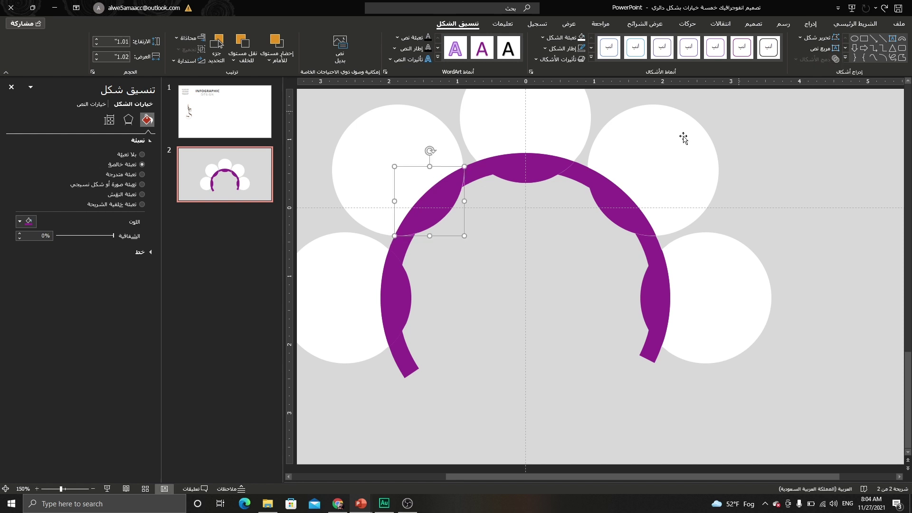
Union the arc piece and the inner sliver at the topmost circle.
click(551, 163)
shift+click(537, 178)
click(810, 59)
click(817, 76)
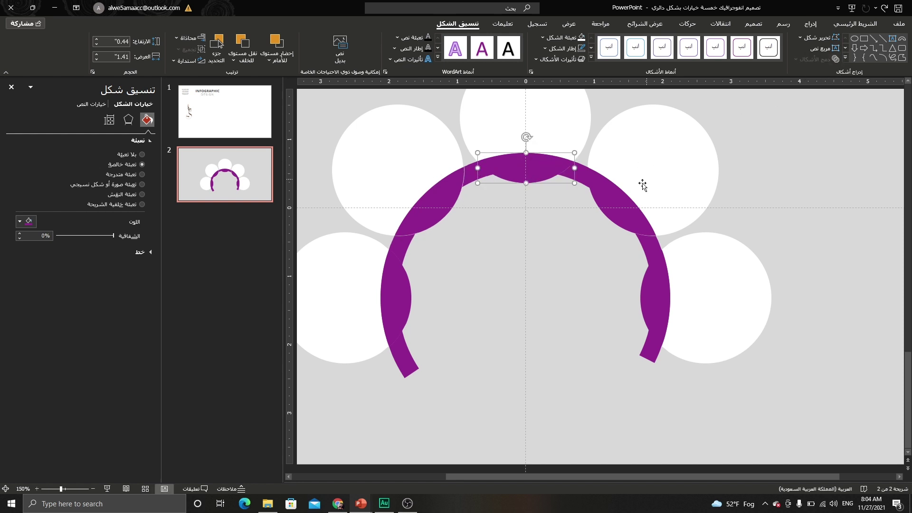
Union the arc piece and the inner sliver at the upper-right circle.
click(623, 199)
shift+click(616, 208)
click(811, 59)
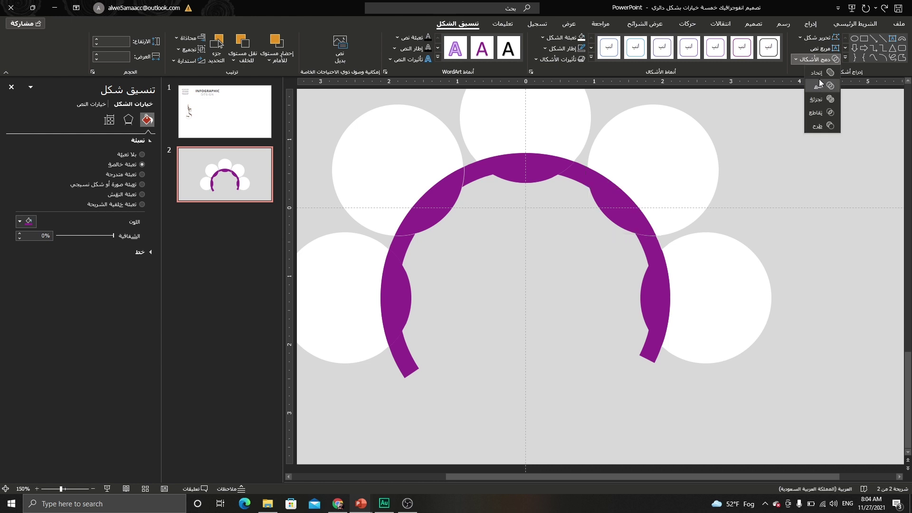
click(819, 75)
Union the arc piece and the inner sliver at the lower-right circle.
click(661, 298)
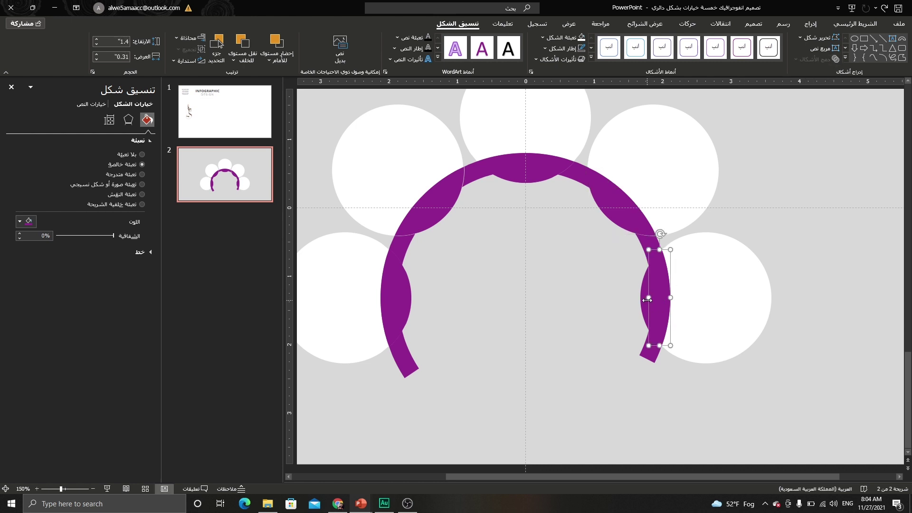
shift+click(647, 301)
click(805, 61)
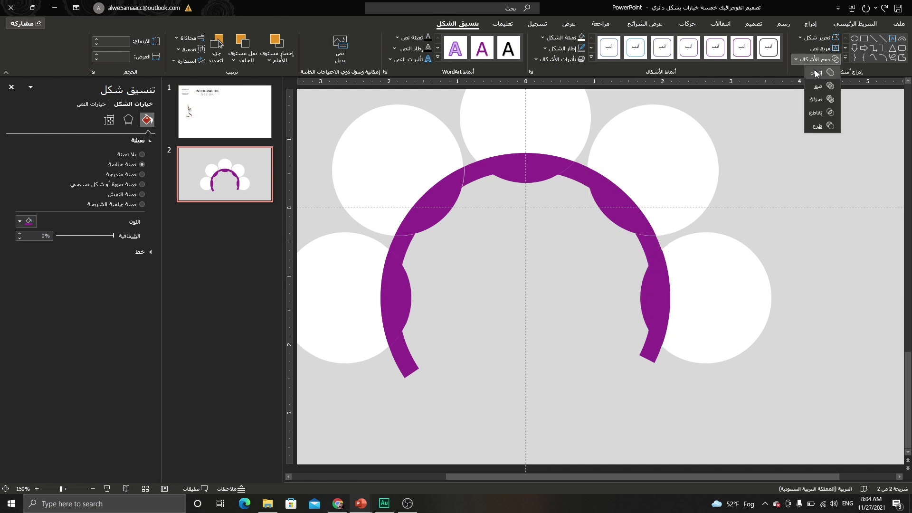
click(819, 75)
click(738, 148)
Change the presentation's theme colors to the Blue Green (أخضر مزرق) color set.
scroll(738, 148, down, 3)
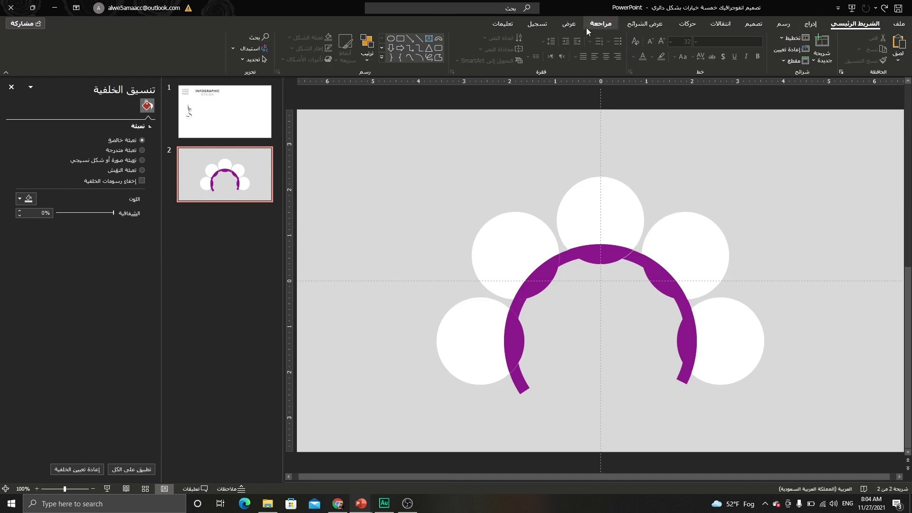
click(754, 24)
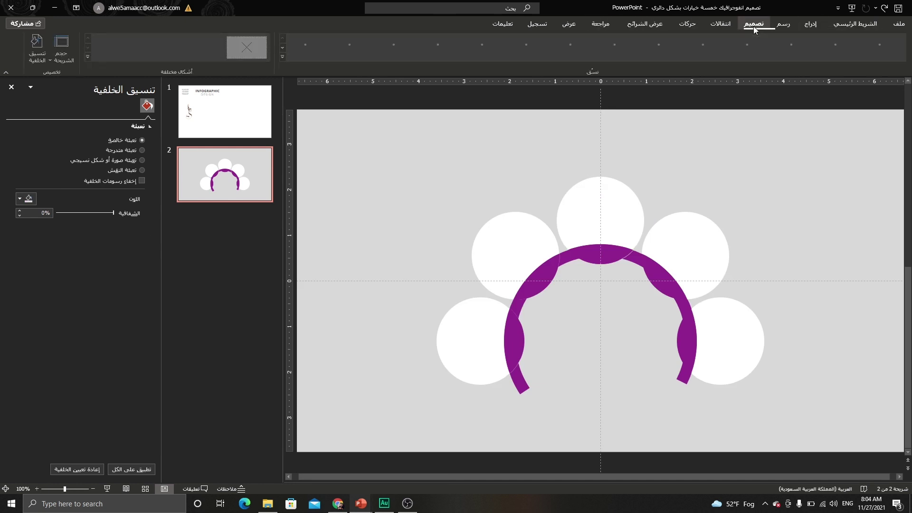
click(88, 57)
mouse_move(153, 73)
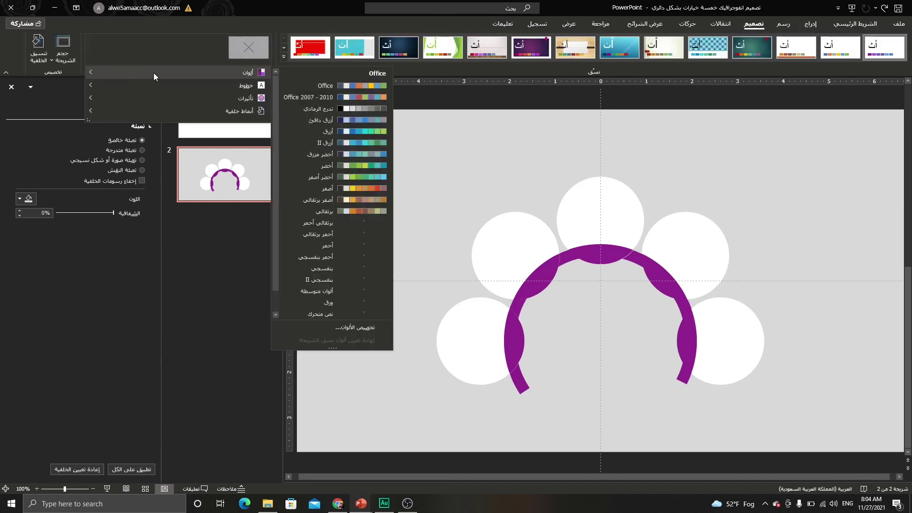
click(332, 151)
Fill the lower-left circle's merged arc piece and the short band above it with Indigo, Text 2 (نيلي, النص 2).
click(514, 332)
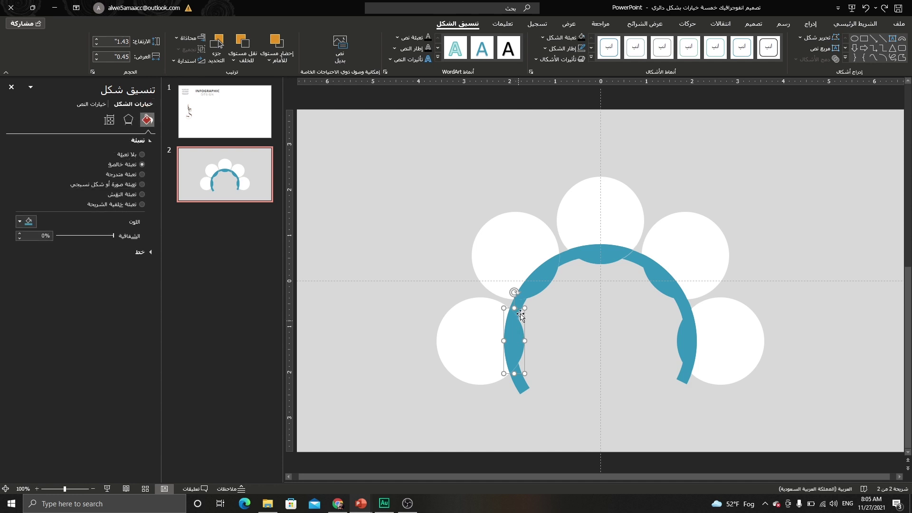
shift+click(514, 311)
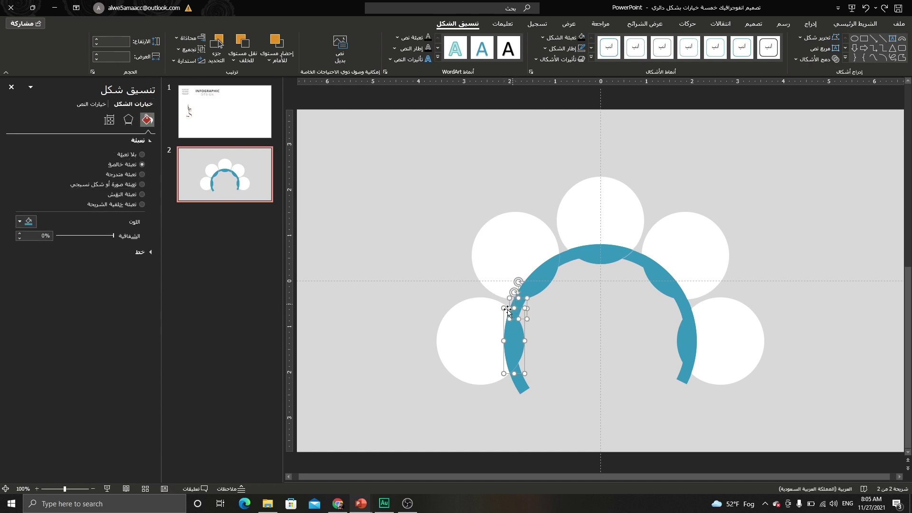
click(567, 37)
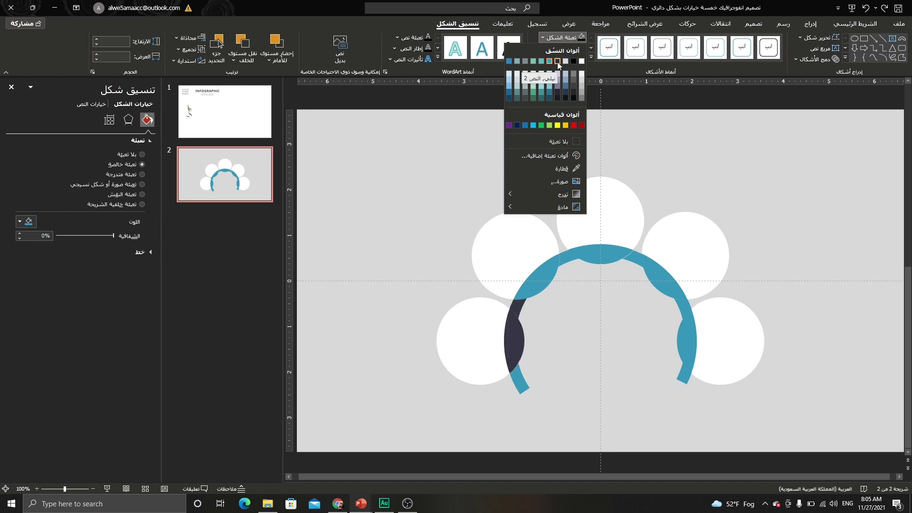
click(558, 62)
Fill the upper-left circle's merged arc piece and the short band leading to the top circle with the theme's aqua color.
click(546, 271)
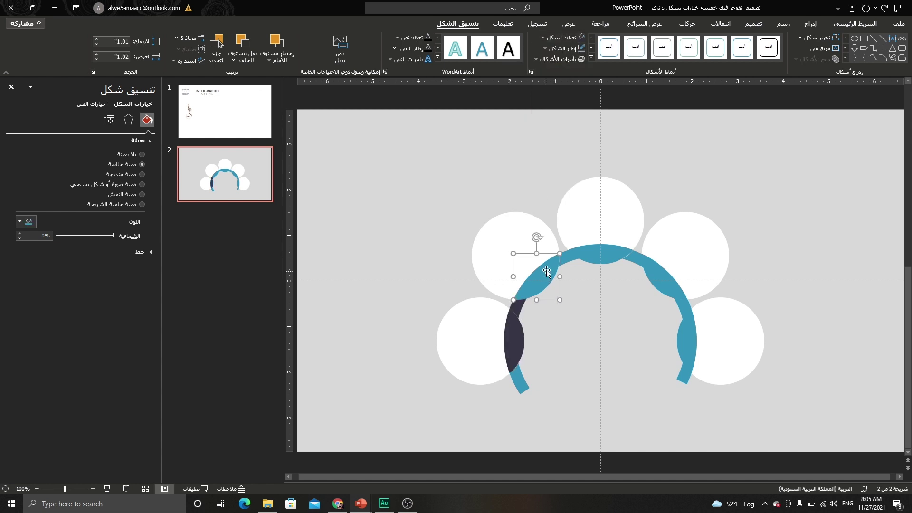
shift+click(569, 259)
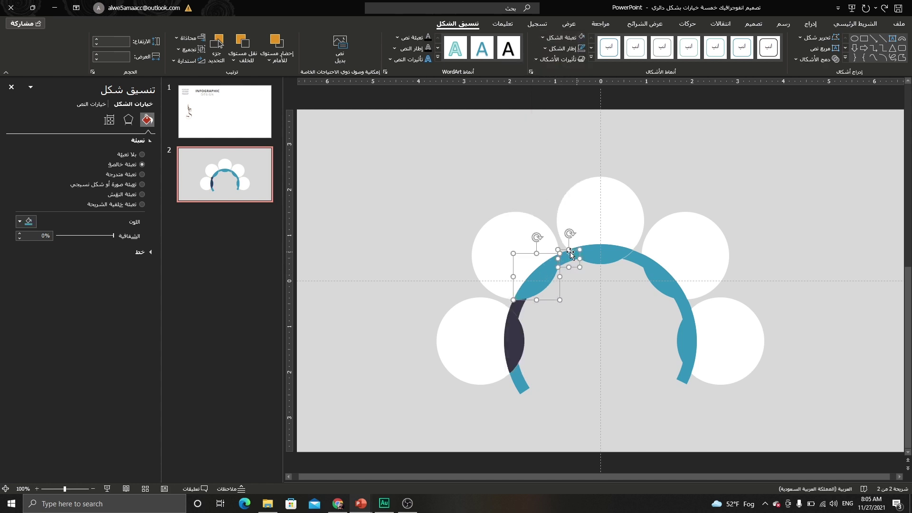
click(561, 36)
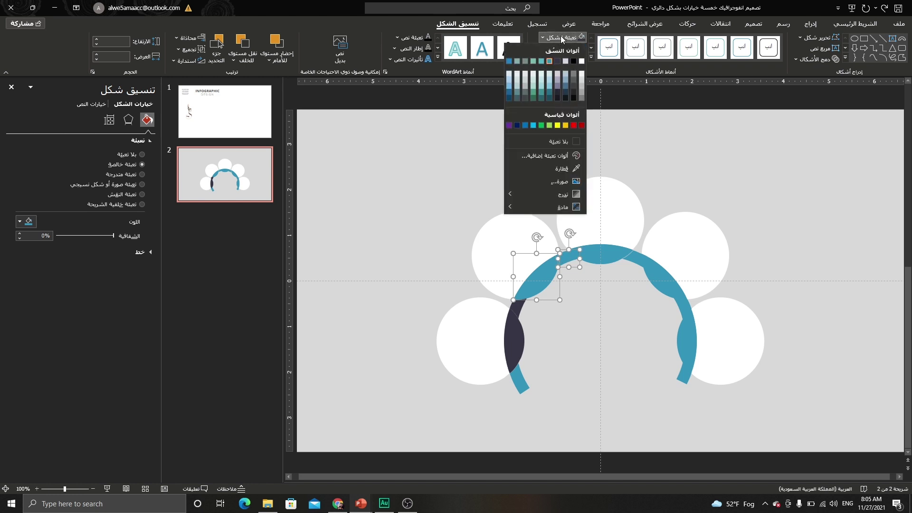
click(543, 61)
Fill the top circle's merged arc piece and the short band to its right with the theme's green color.
click(616, 251)
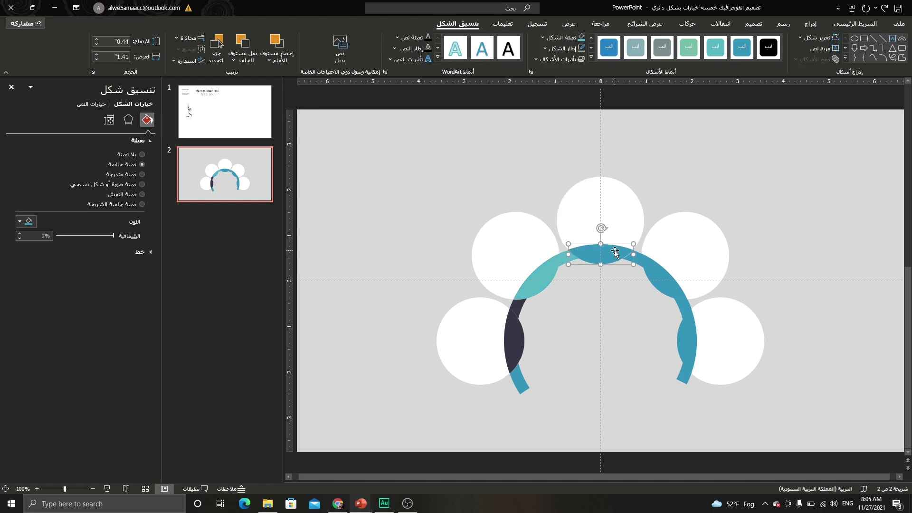
shift+click(640, 260)
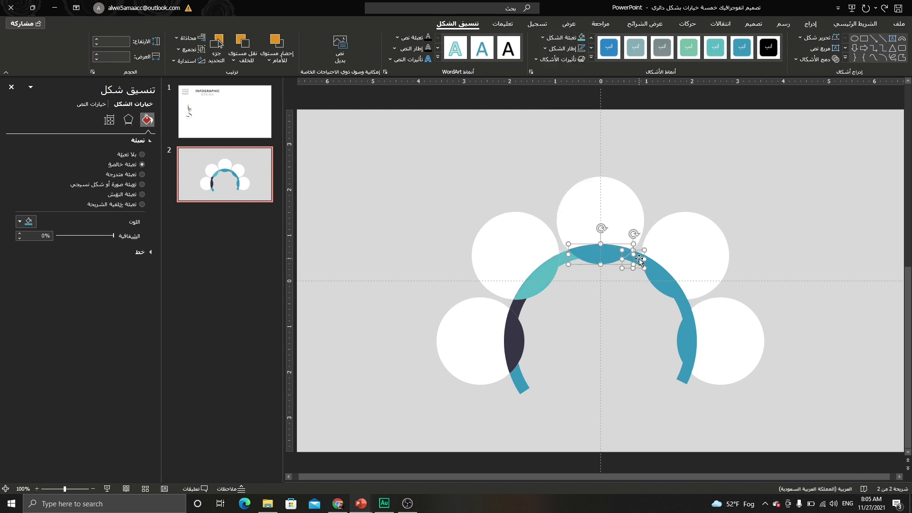
click(573, 37)
click(539, 60)
Fill the upper-right circle's merged arc piece and the short band below it with the theme's gray color.
click(670, 285)
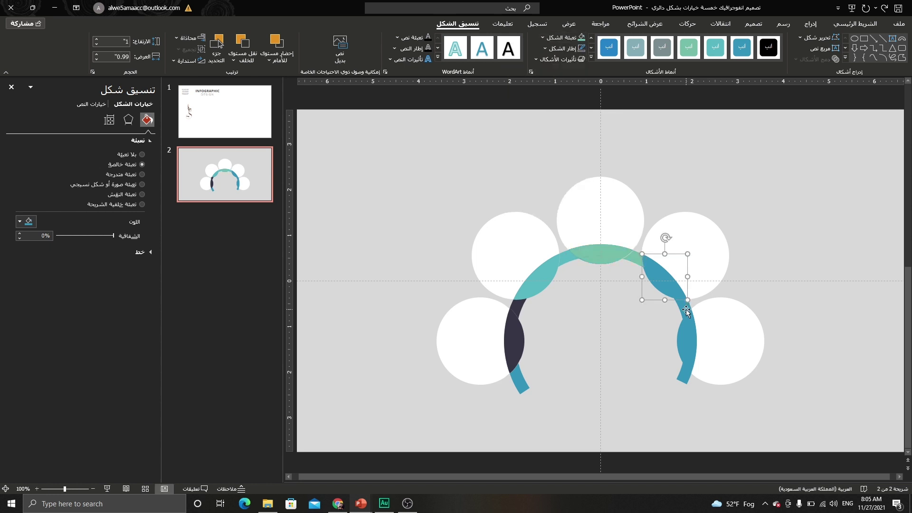
shift+click(681, 308)
click(560, 41)
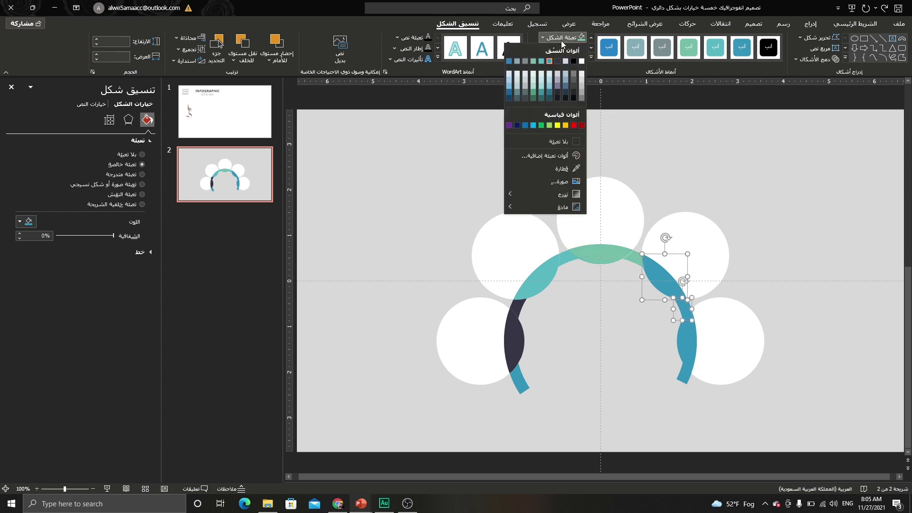
click(535, 61)
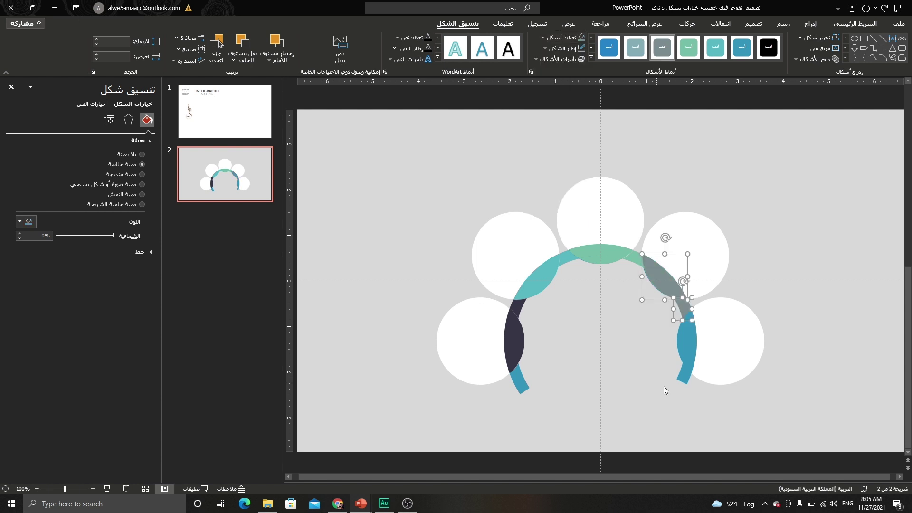
Fill the lower-right circle's merged arc piece with the theme's light blue-gray color.
click(684, 345)
click(557, 36)
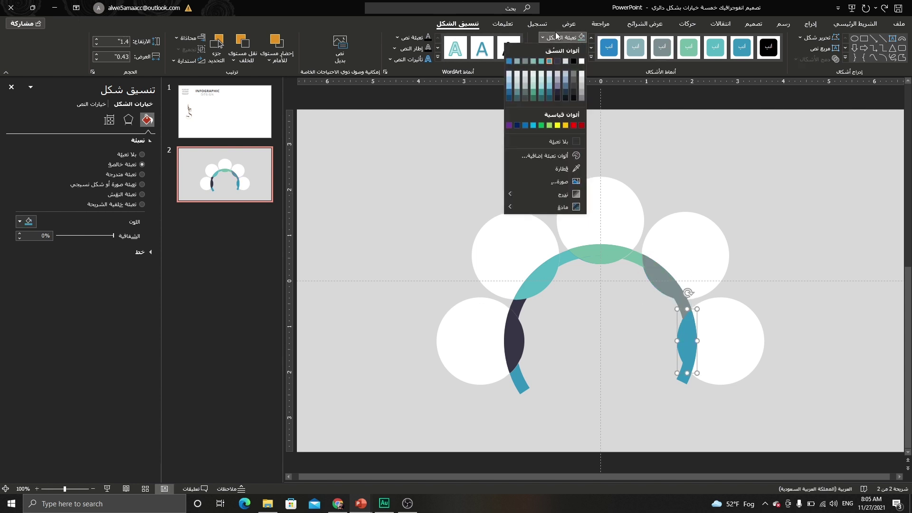
click(519, 61)
Delete the two leftover blue arc ends below the lower-left and lower-right circles.
click(517, 383)
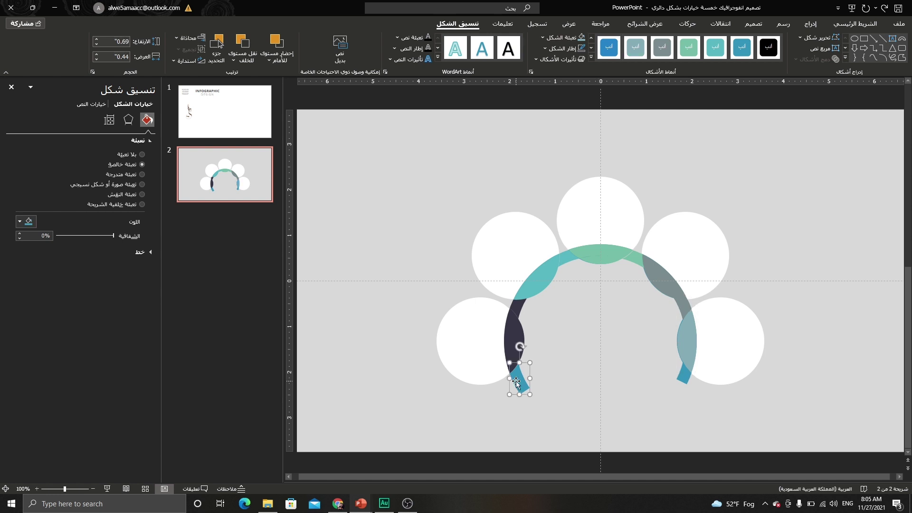
key(Delete)
click(684, 378)
key(Delete)
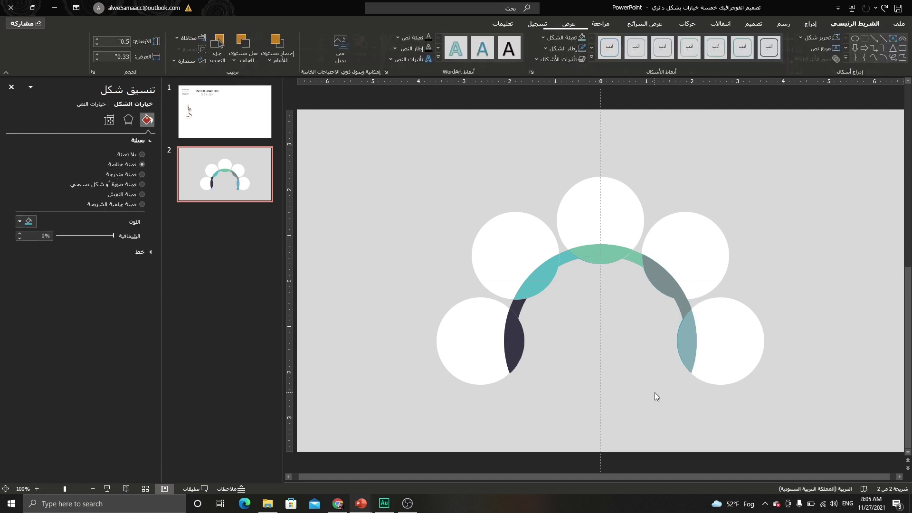
Group the lower-left white circle with its indigo arc piece.
click(472, 331)
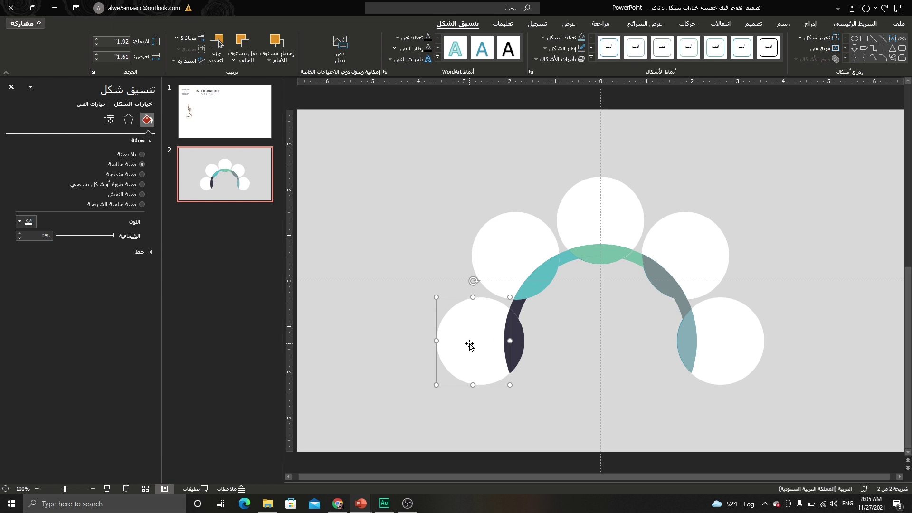
shift+click(521, 340)
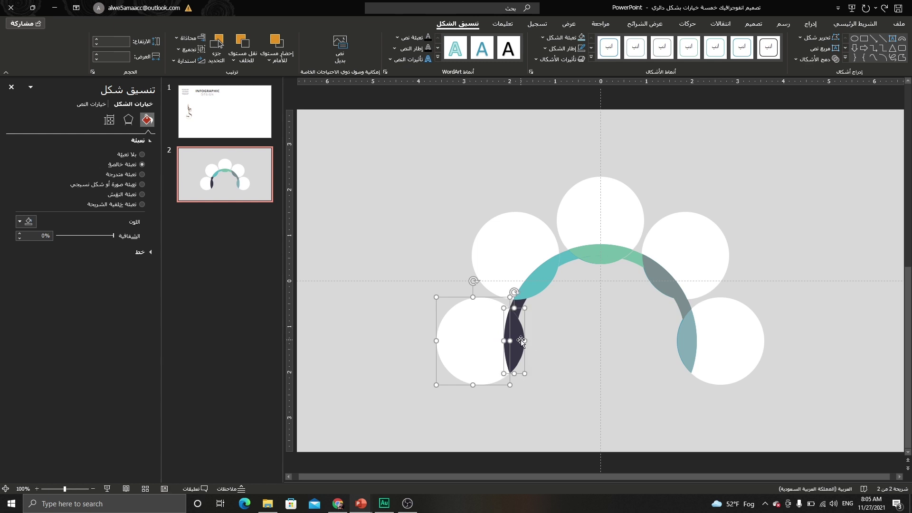
key(ctrl+g)
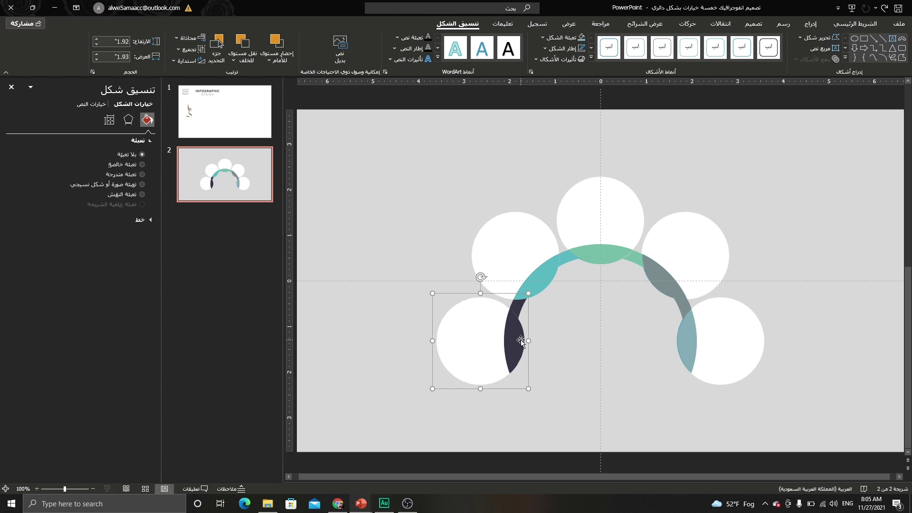
Group the upper-left white circle with its aqua arc piece.
click(509, 256)
shift+click(543, 283)
right_click(543, 282)
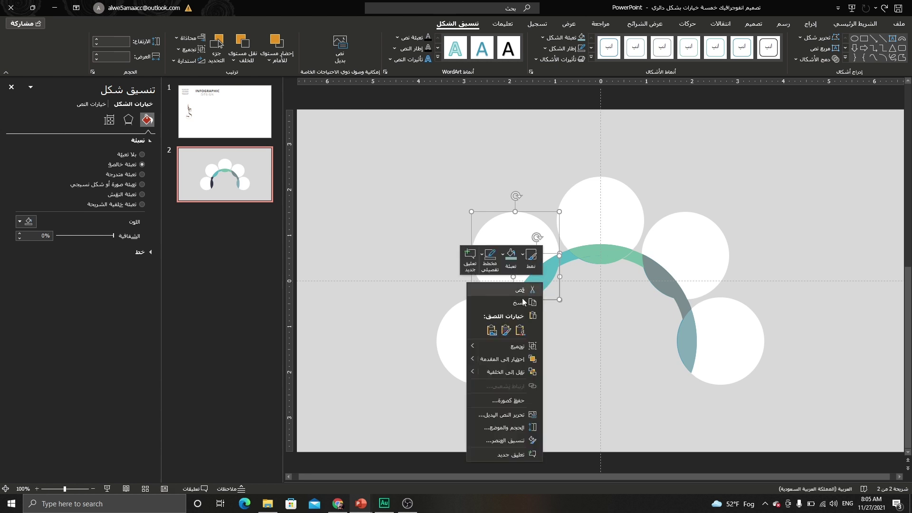
mouse_move(499, 347)
click(441, 348)
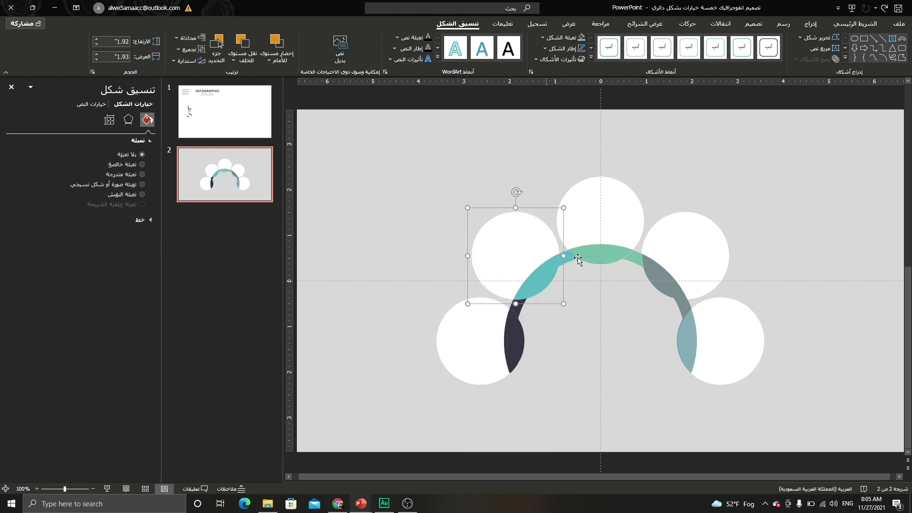
Group the top circle with its green arc piece, and the upper-right circle with its gray arc piece.
click(600, 211)
shift+click(596, 258)
key(ctrl+g)
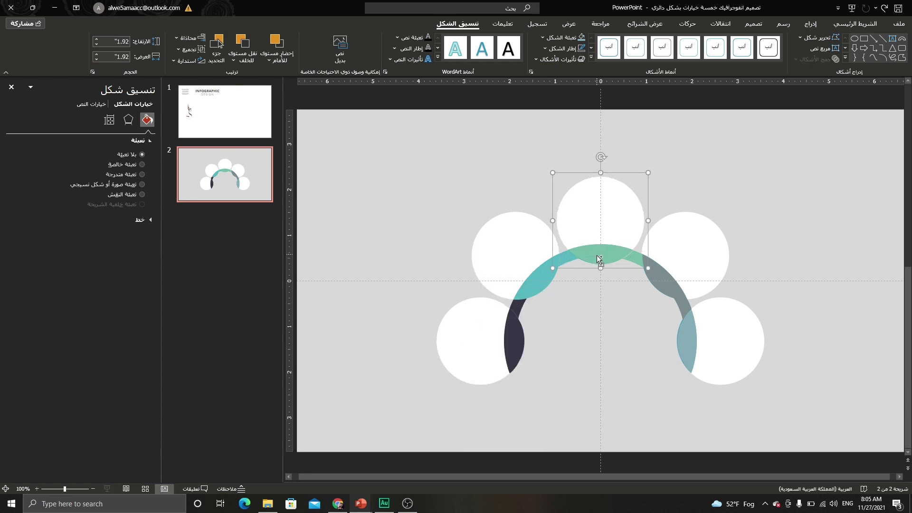
click(686, 251)
shift+click(655, 279)
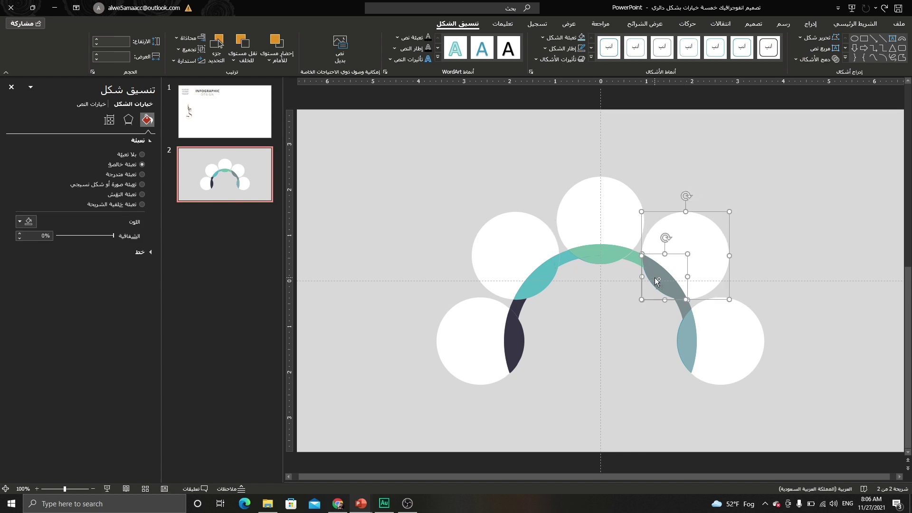
Group the lower-right white circle with its blue-gray arc piece.
click(724, 337)
shift+click(687, 340)
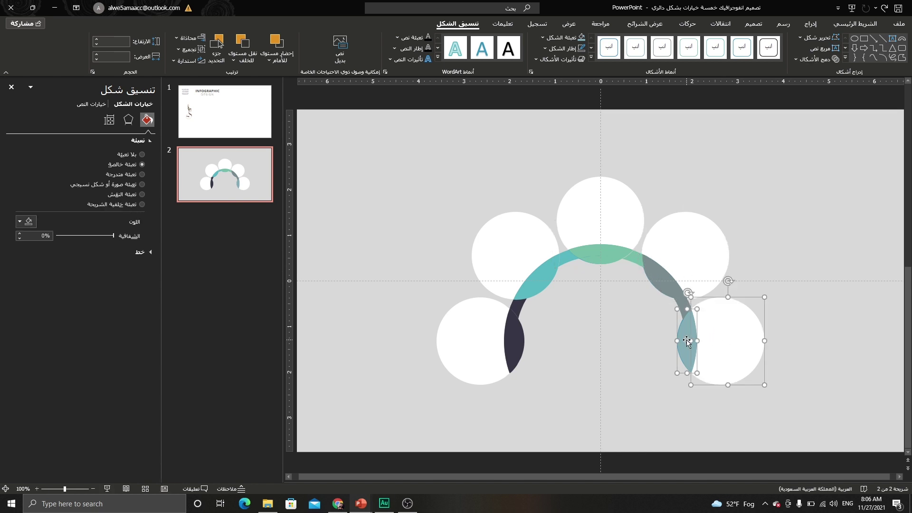
key(ctrl+g)
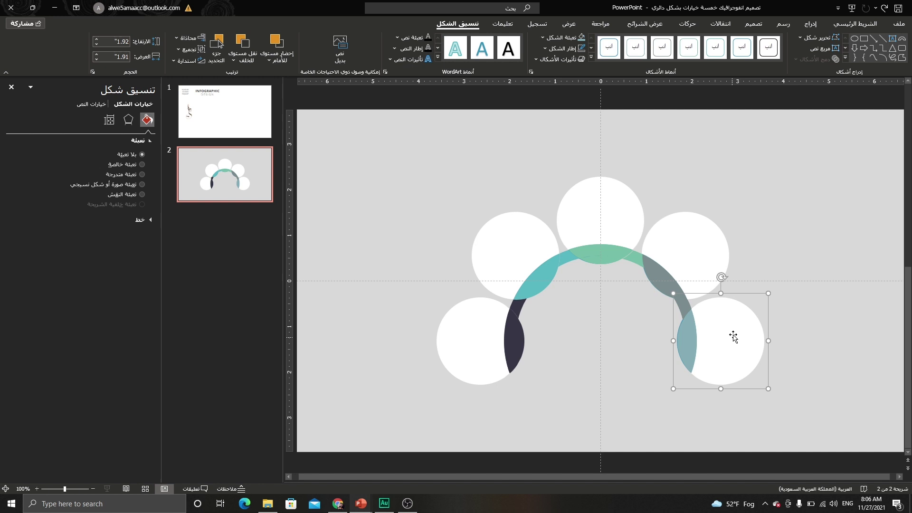
Apply the outer bottom-offset shadow preset to all five circle groups at once.
shift+click(709, 259)
shift+click(627, 205)
shift+click(524, 228)
shift+click(487, 339)
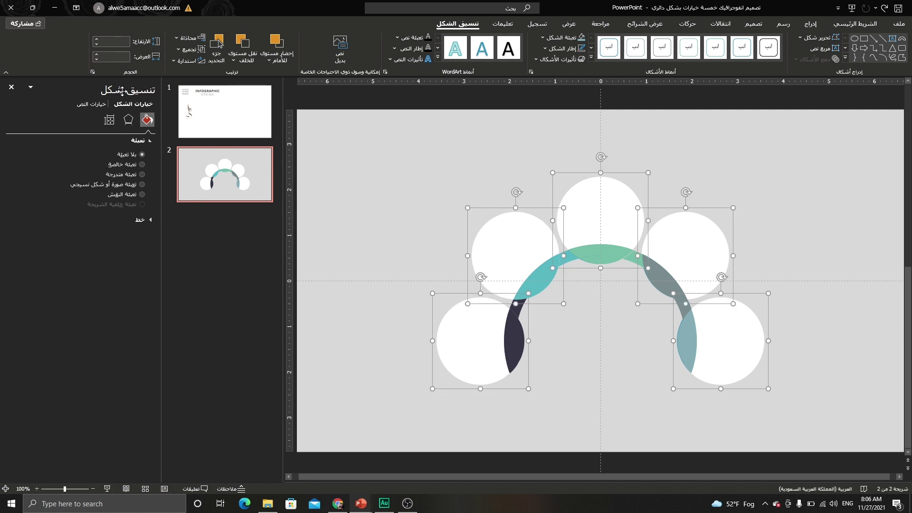
click(128, 120)
click(140, 141)
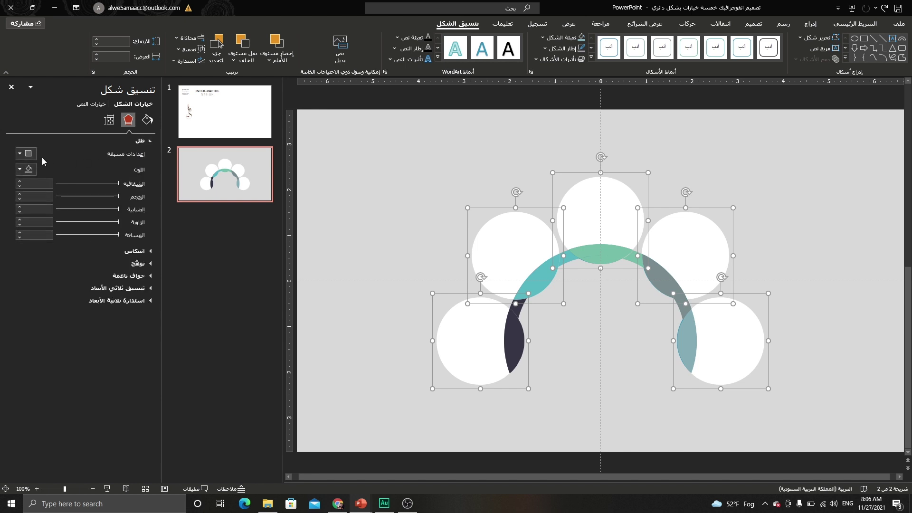
click(26, 153)
click(42, 228)
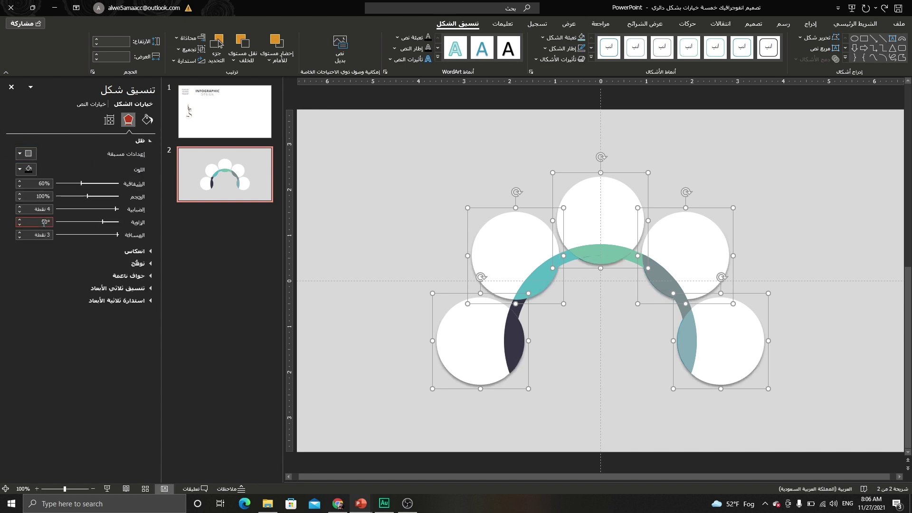
Set the circle groups' shadow transparency to 39% and its blur to 10 pt.
drag(82, 183, 93, 189)
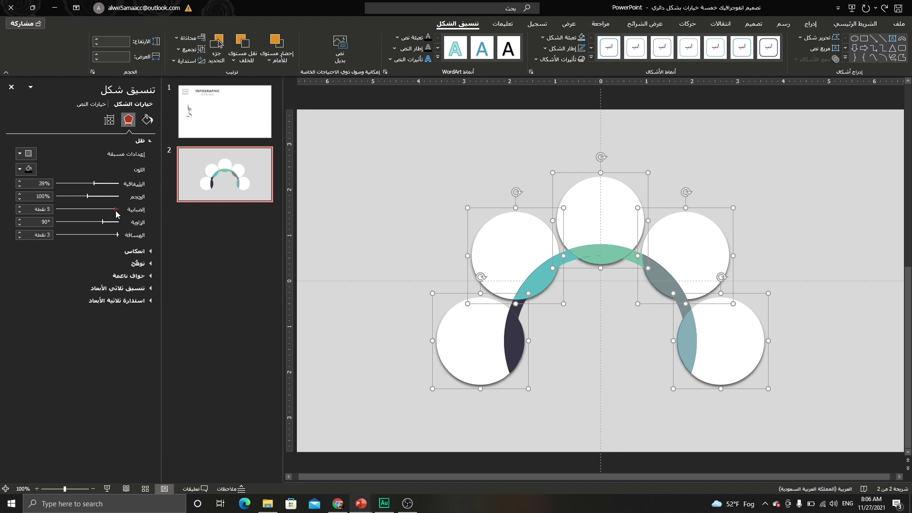
drag(114, 213, 113, 213)
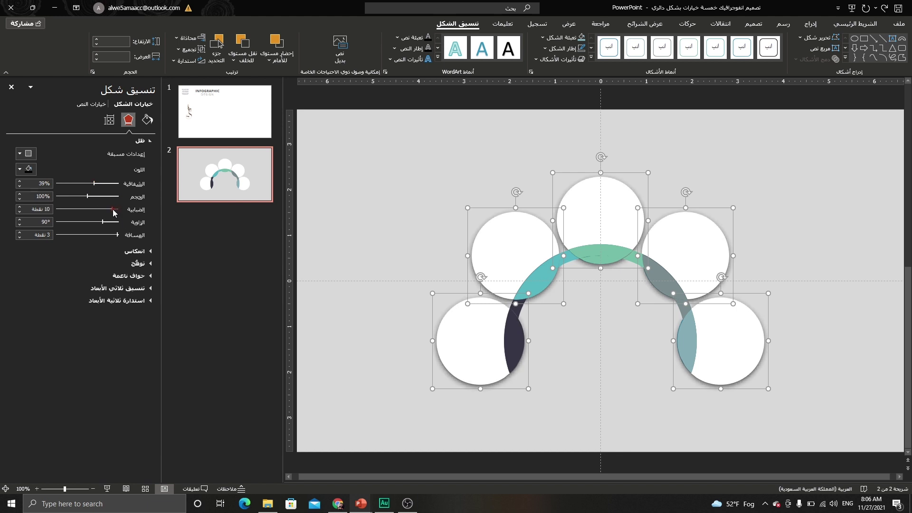
click(373, 229)
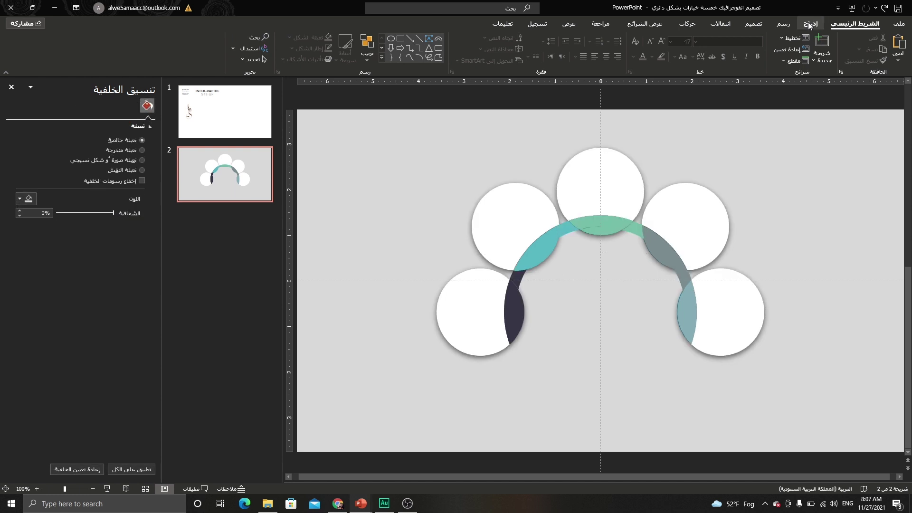
Draw a small circle about 0.64 in wide on the top circle's upper edge, centered on the vertical guide.
click(810, 23)
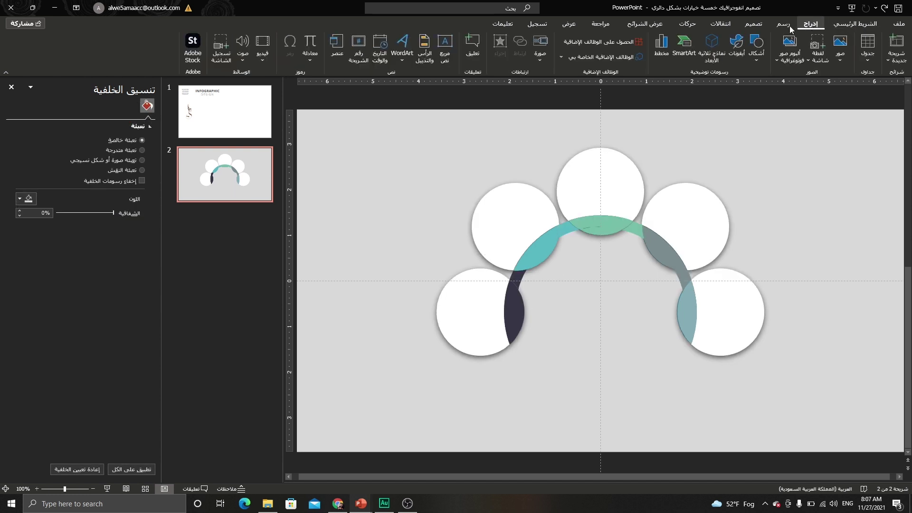
click(751, 61)
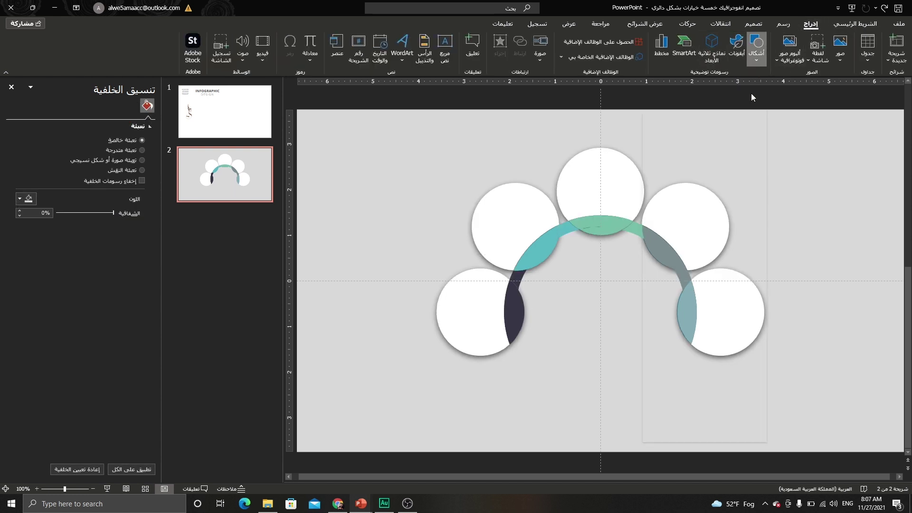
click(714, 86)
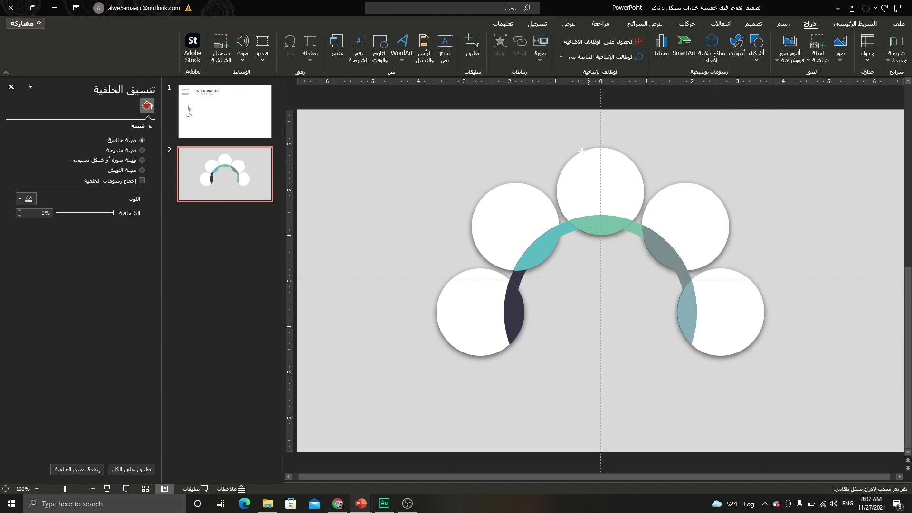
mouse_move(592, 137)
mouse_down()
mouse_move(621, 165)
mouse_move(594, 146)
mouse_up()
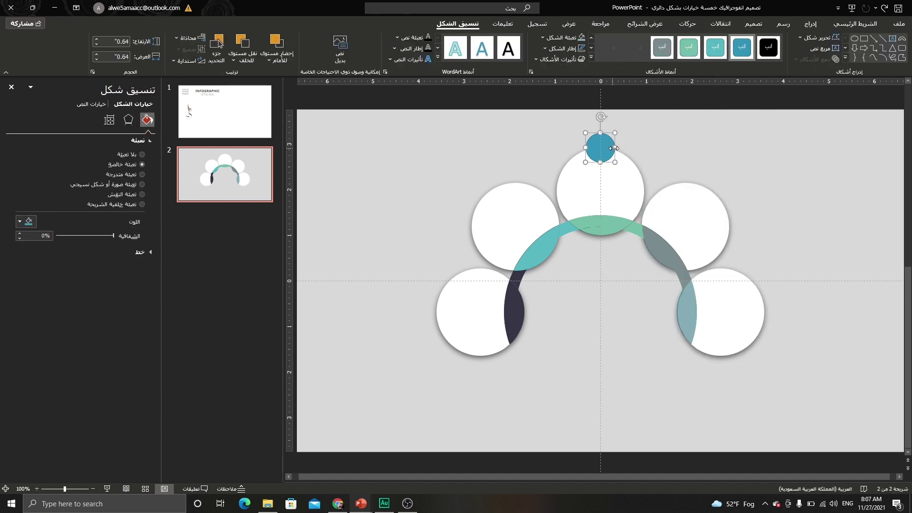
Shrink the small blue circle about its center to about 0.51 in.
scroll(614, 148, up, 10)
scroll(614, 148, up, 2)
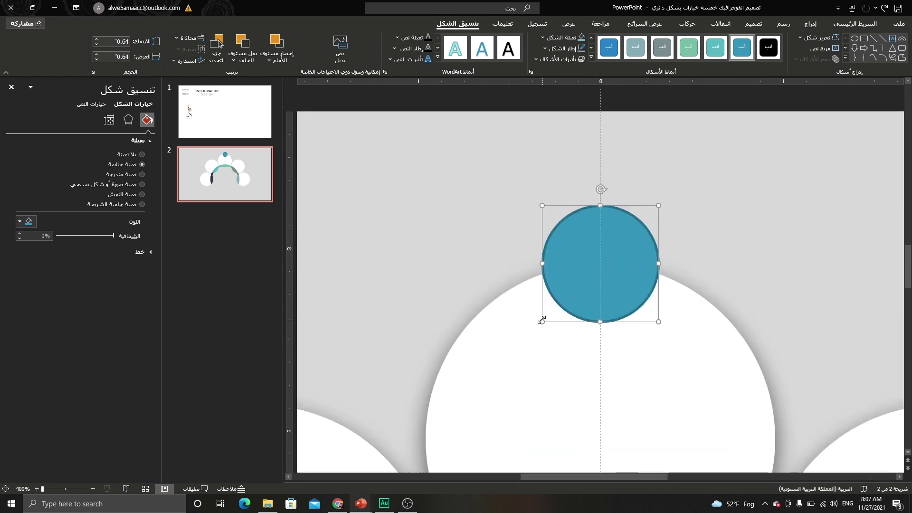
drag(542, 322, 556, 311)
mouse_move(596, 272)
mouse_down()
mouse_move(595, 264)
mouse_move(595, 272)
mouse_up()
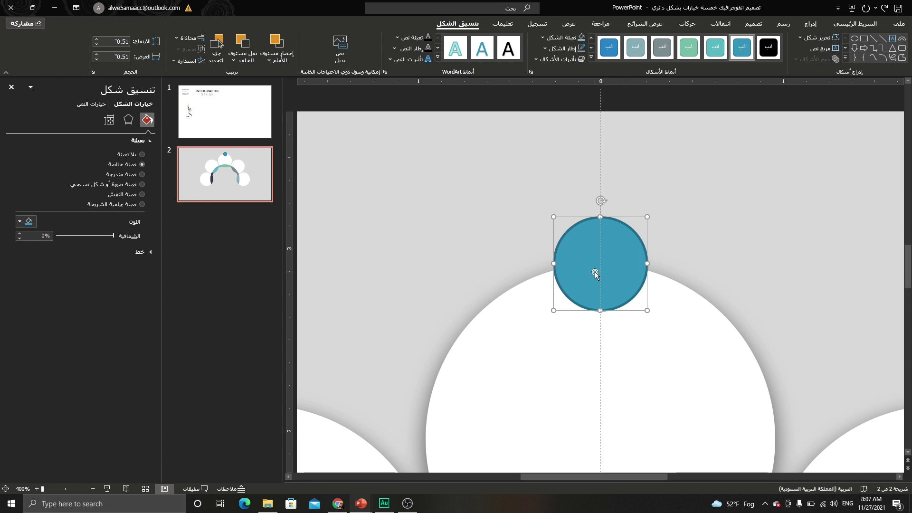
Remove the small circle's outline and fill it with white.
click(563, 48)
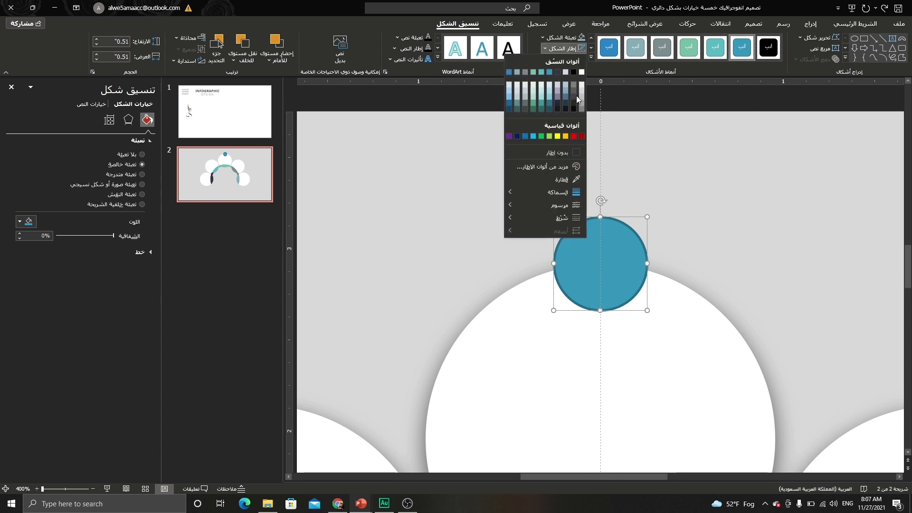
click(559, 152)
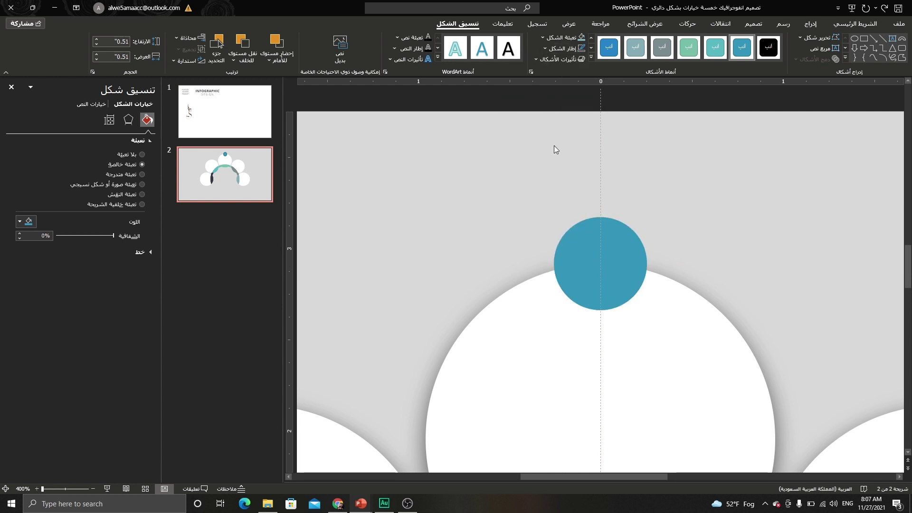
click(576, 37)
click(582, 61)
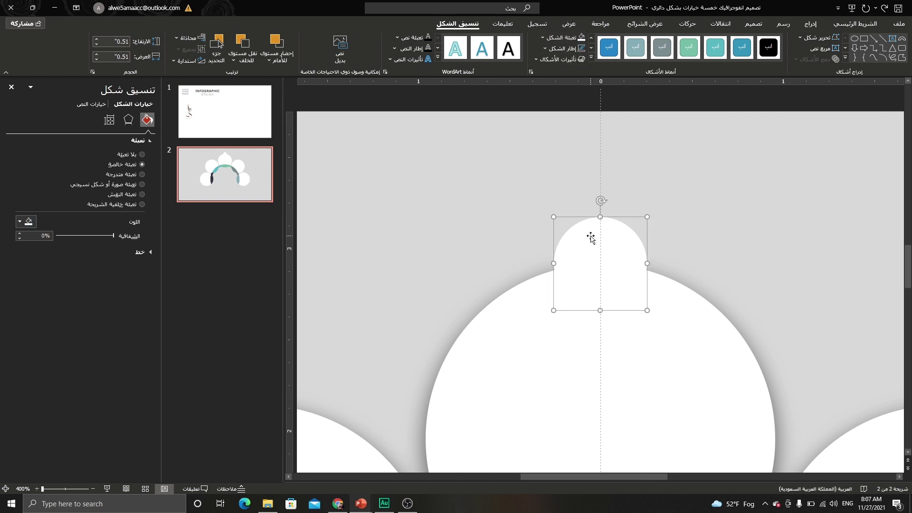
Apply the outer bottom-offset shadow preset to the small white circle.
click(128, 119)
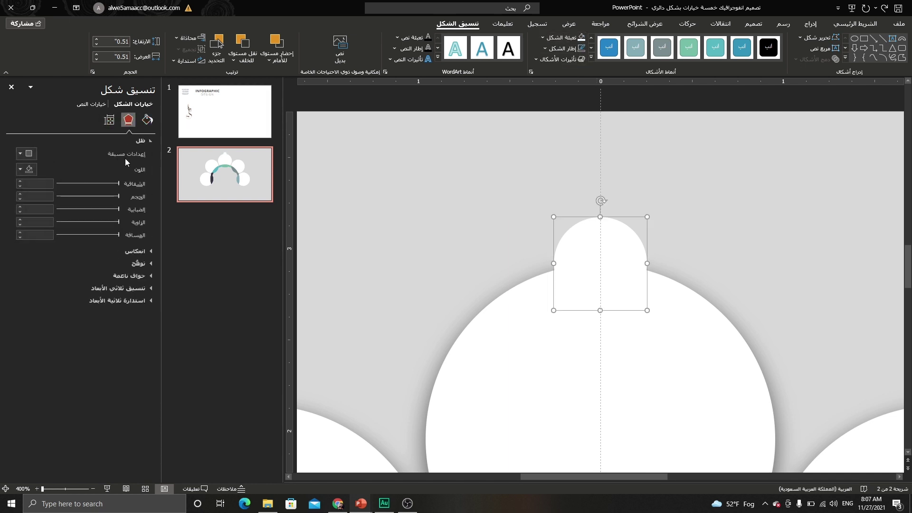
click(31, 155)
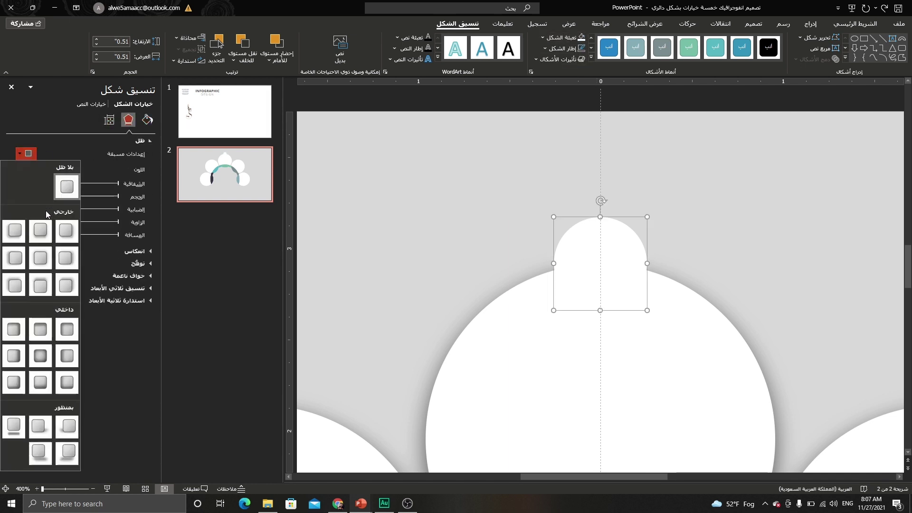
click(45, 238)
Add a concentric Indigo circle about 0.41 in wide inside the small white circle, using a duplicate of it.
key(ctrl+d)
drag(631, 274, 601, 243)
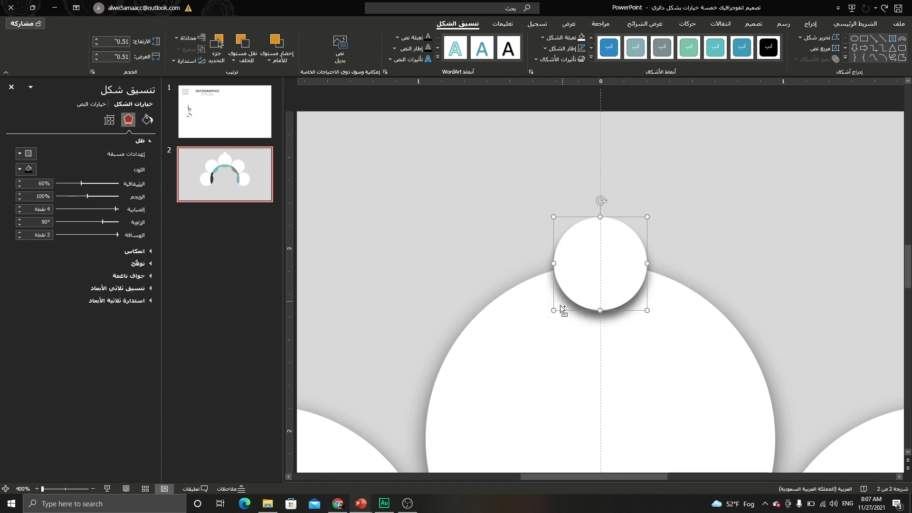
drag(553, 310, 564, 299)
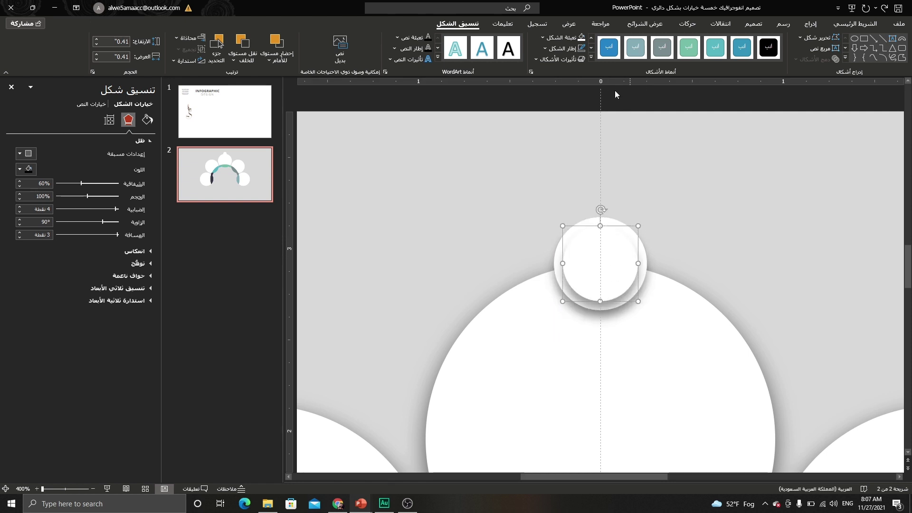
click(575, 40)
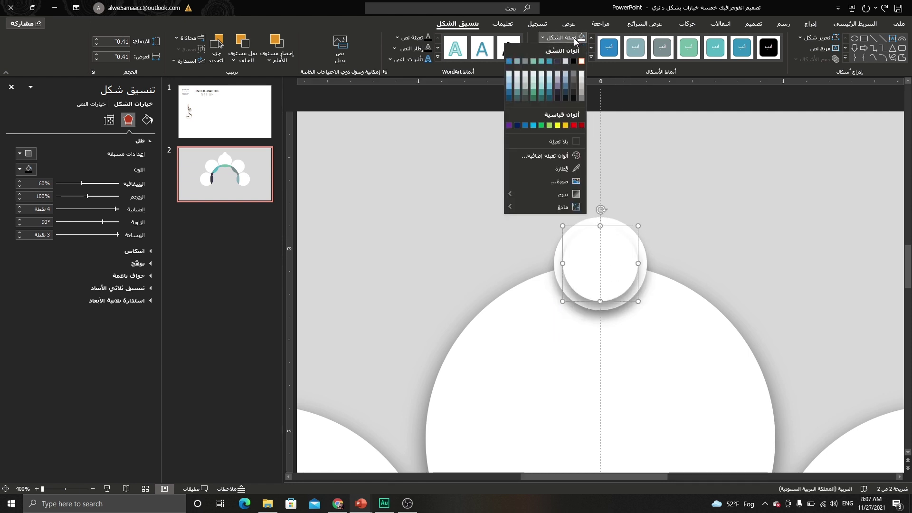
click(561, 63)
Group the small white circle with the indigo circle inside it.
click(513, 195)
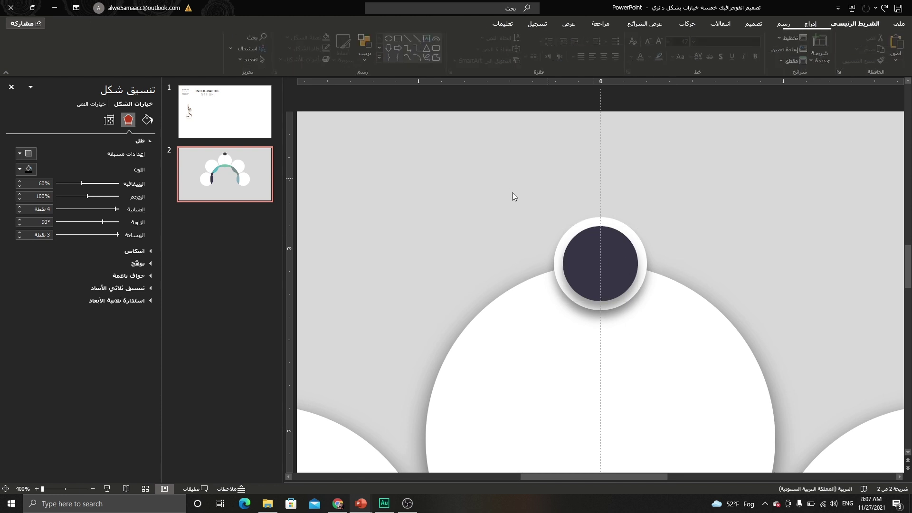
drag(511, 188, 680, 306)
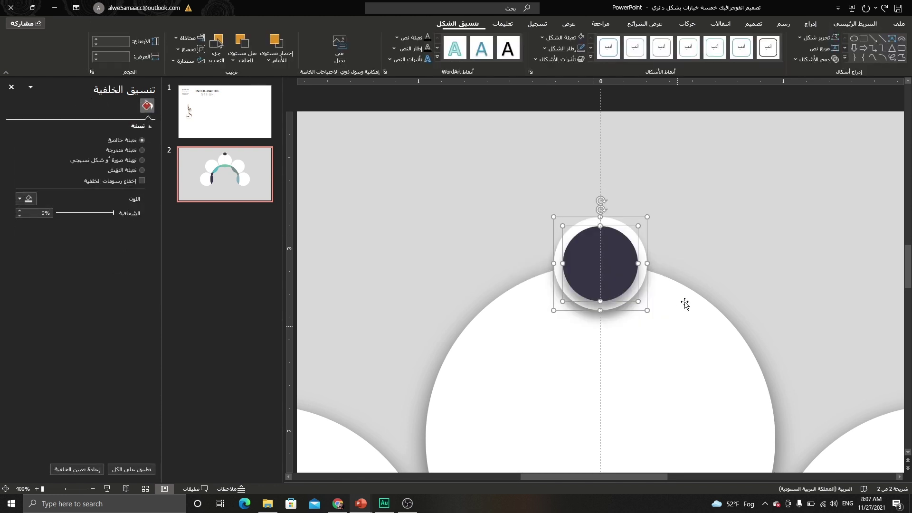
scroll(655, 307, down, 10)
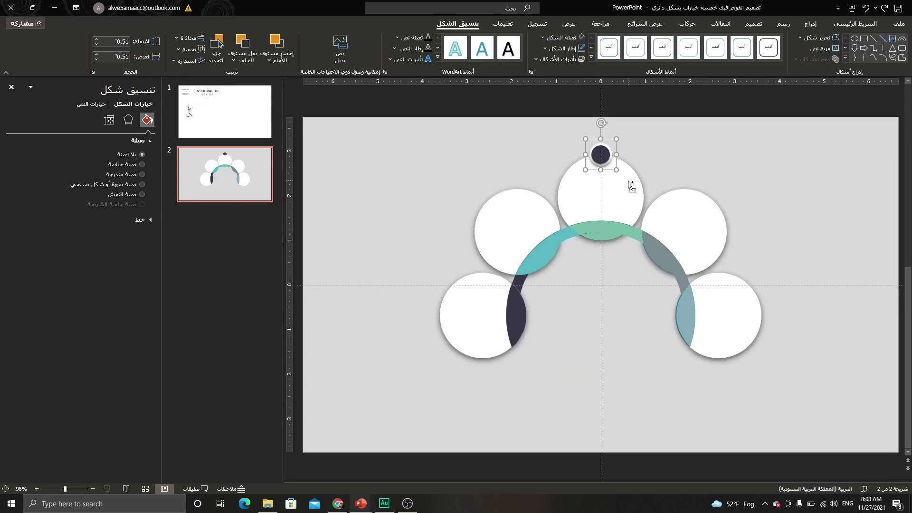
Duplicate the indigo badge and place copies on the outer edges of the other four white circles, symmetrically about the vertical centre line.
key(ctrl+d)
drag(619, 178, 724, 215)
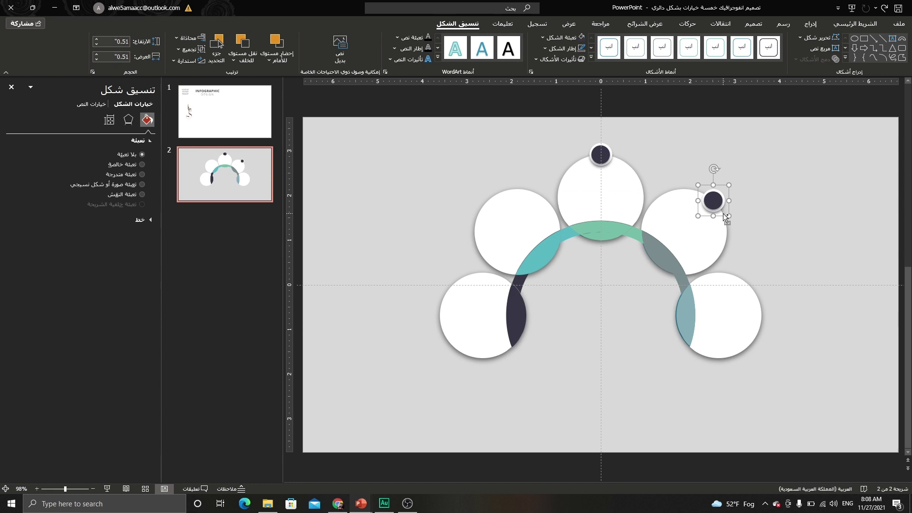
key(ctrl+d)
drag(820, 265, 438, 332)
click(708, 217)
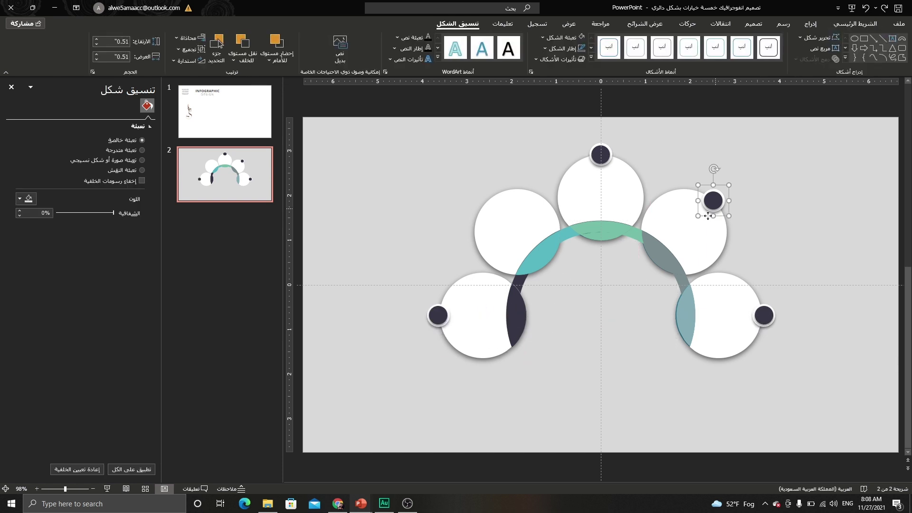
drag(707, 216, 481, 215)
click(449, 224)
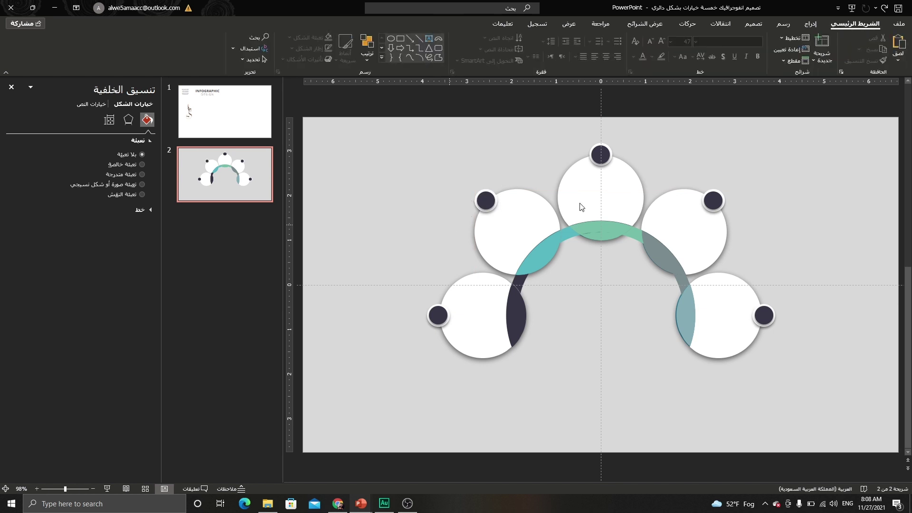
Insert a WordArt text reading 01 on the slide.
click(811, 24)
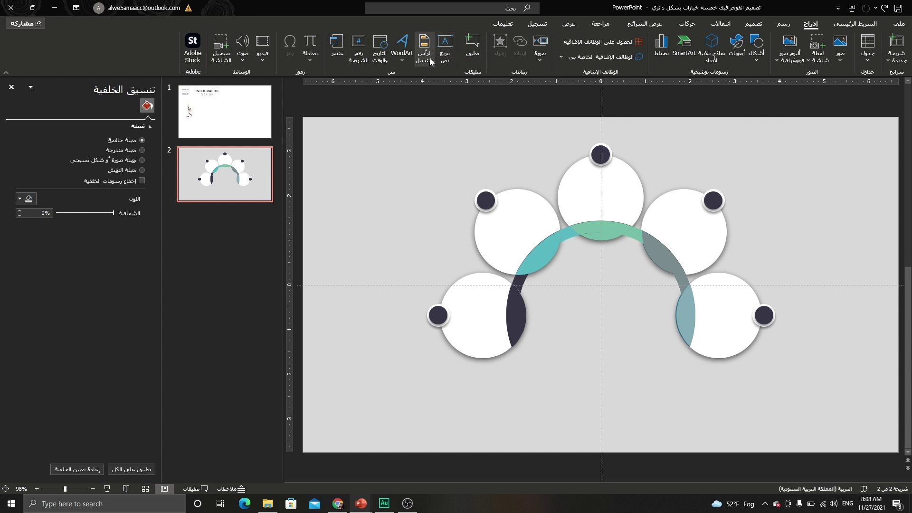
click(403, 61)
click(401, 151)
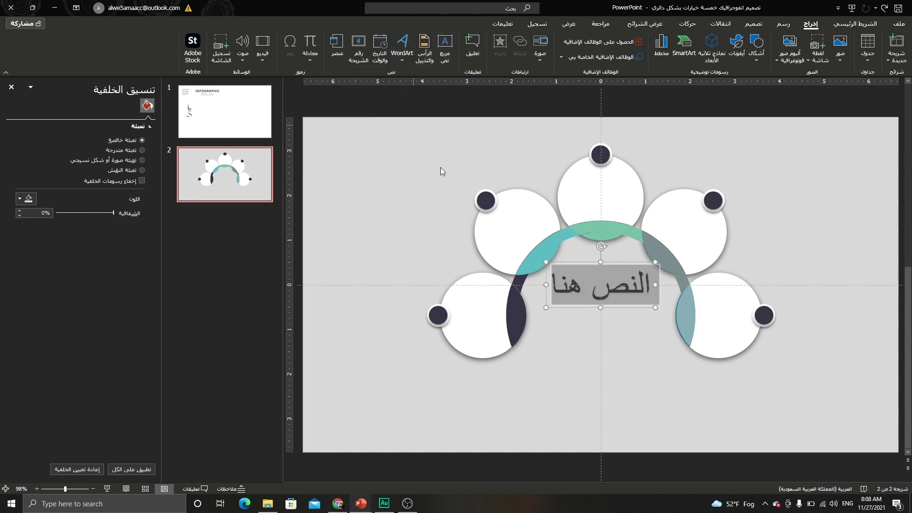
text(01)
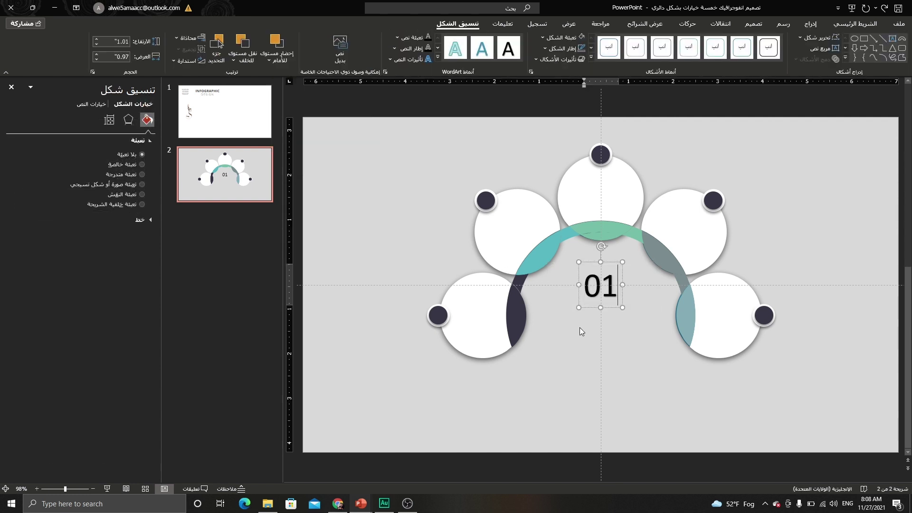
Make the 01 text bold and white.
click(592, 262)
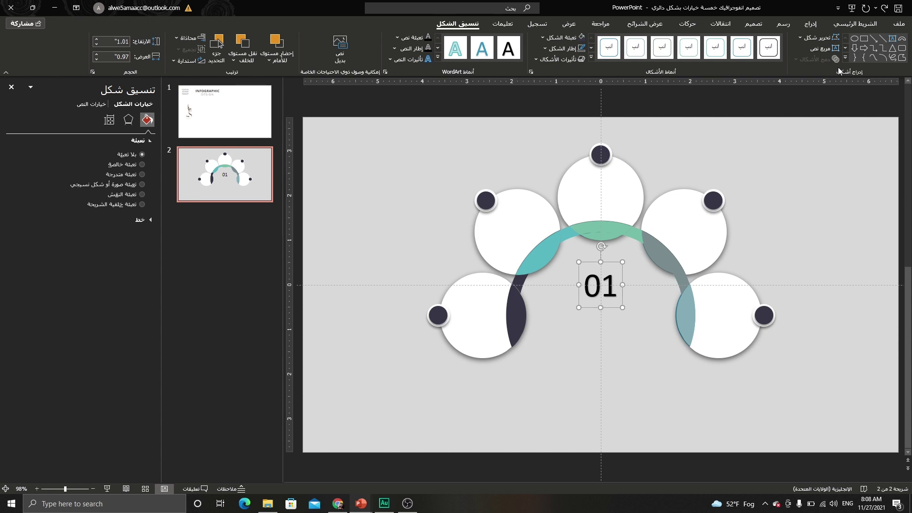
click(855, 23)
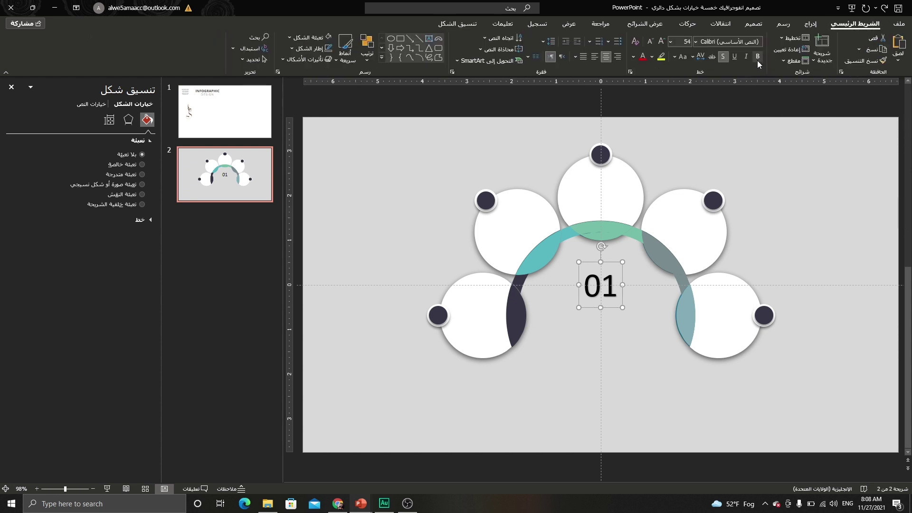
click(758, 57)
click(633, 59)
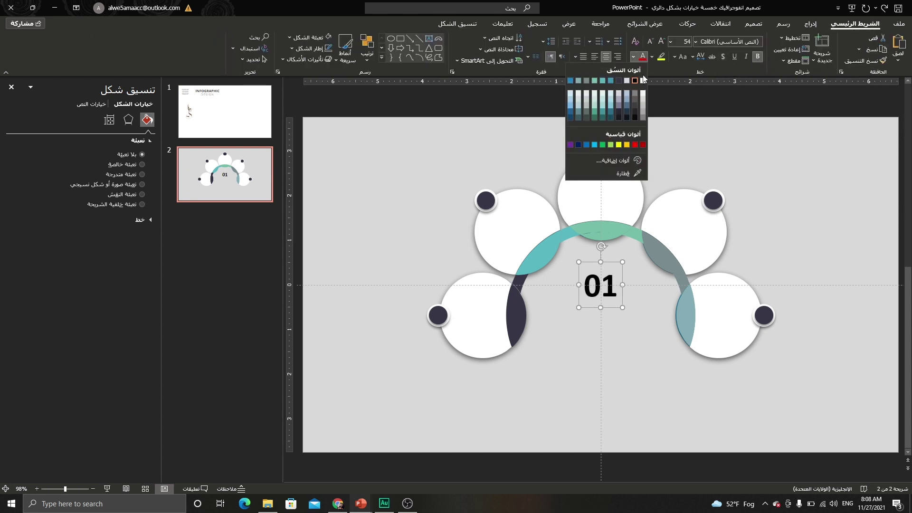
click(644, 82)
Reduce the 01 text to 20 pt and place it on the badge of the lower-right circle.
click(651, 42)
click(650, 41)
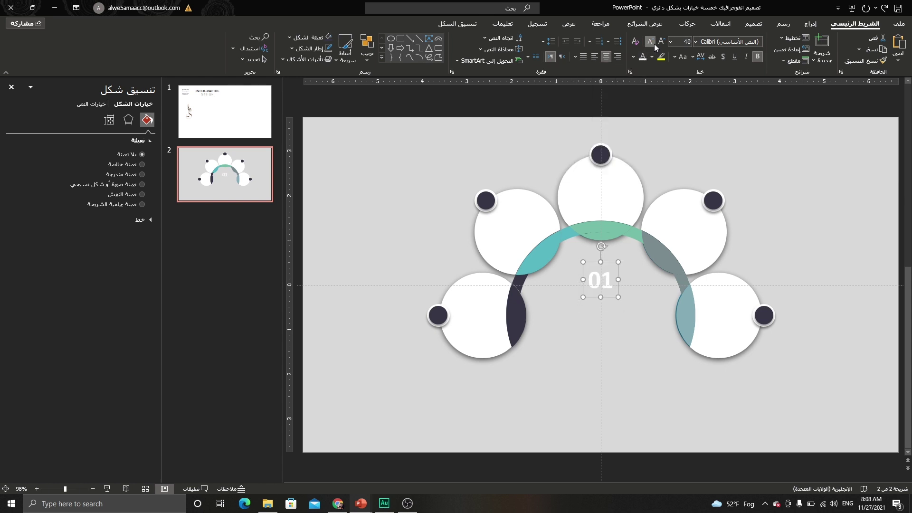
click(650, 42)
click(650, 42)
click(651, 42)
click(650, 42)
drag(621, 263, 772, 301)
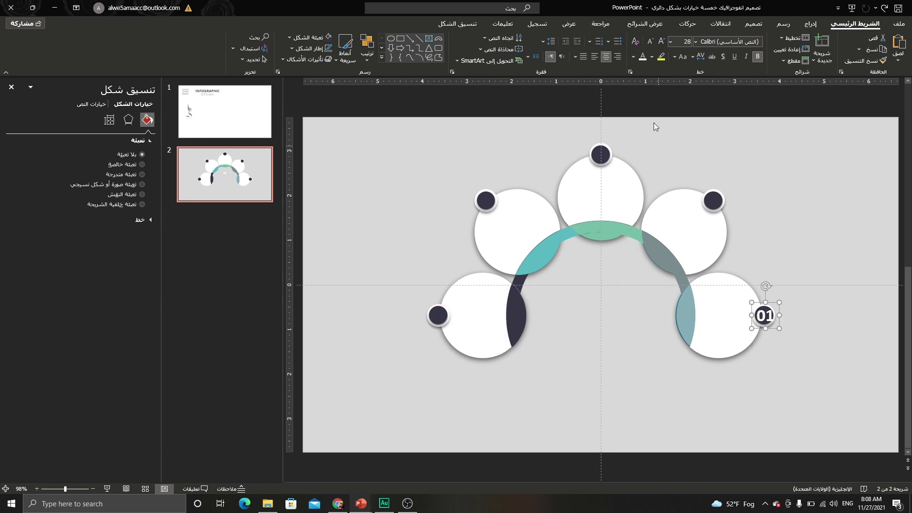
click(651, 41)
click(650, 42)
Place copies of the number text on the upper-right and top badges, changing them to 02 and 03.
drag(771, 306, 712, 199)
double_click(713, 200)
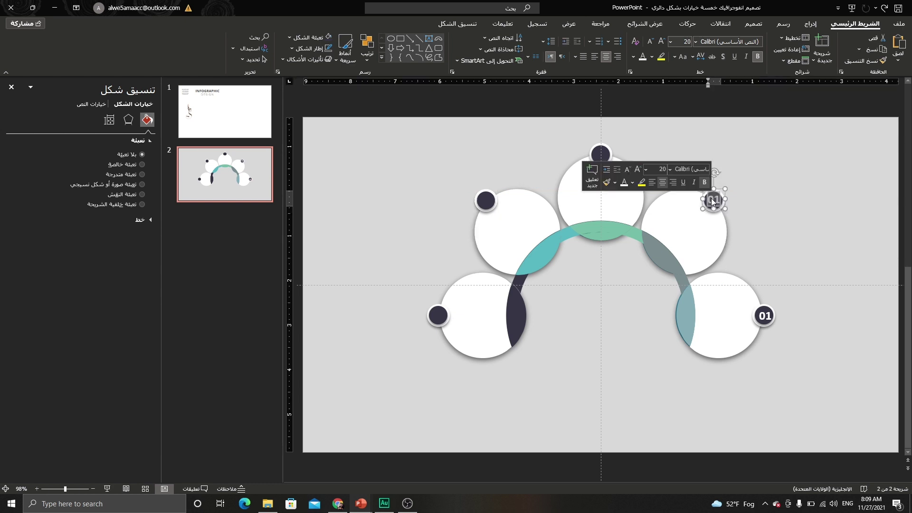
text(02)
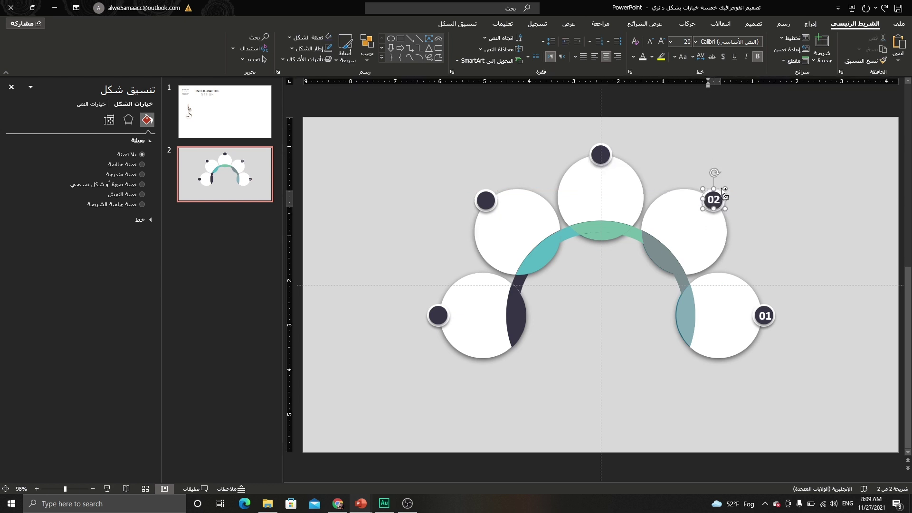
drag(723, 191, 610, 148)
double_click(601, 154)
text(03)
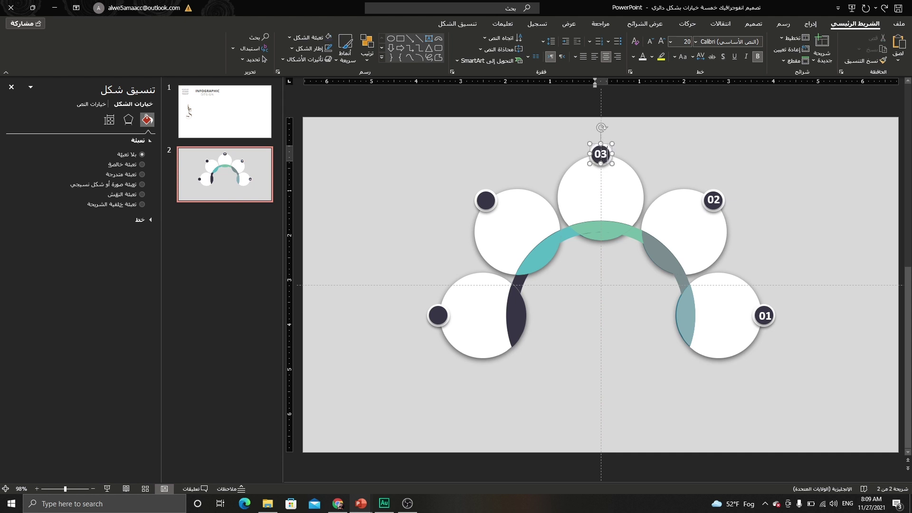
Place copies of the number text on the upper-left and lower-left badges, changing them to 04 and 05.
drag(597, 145, 488, 205)
double_click(487, 204)
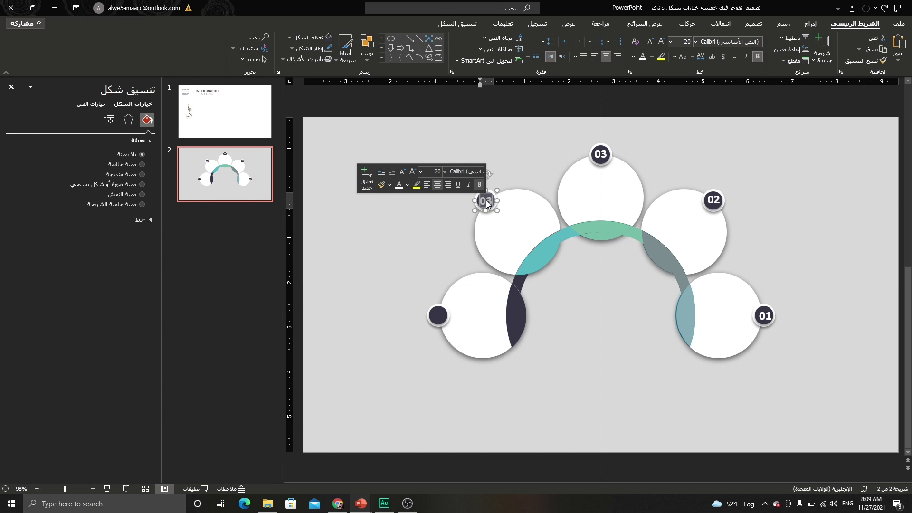
text(04)
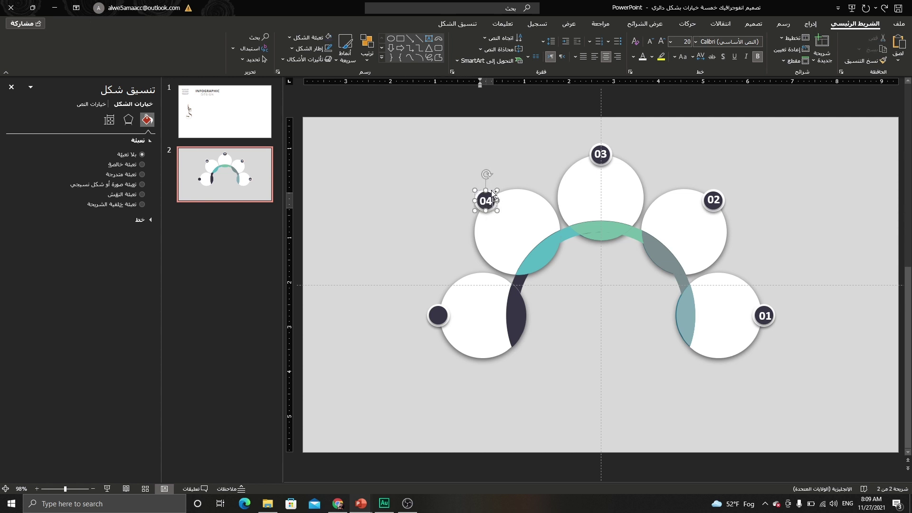
drag(492, 190, 437, 314)
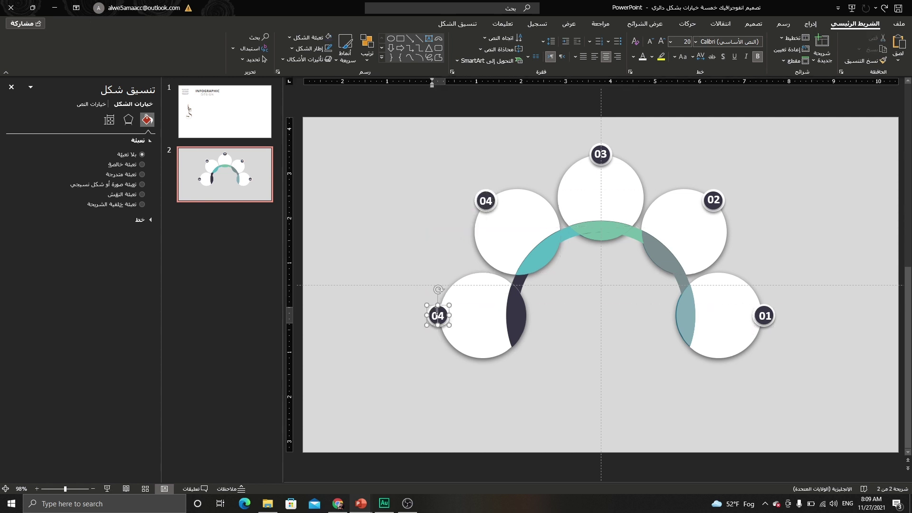
double_click(438, 314)
text(05)
Draw a circle about 3.02 in wide, centre it inside the arc, and remove its outline.
click(811, 24)
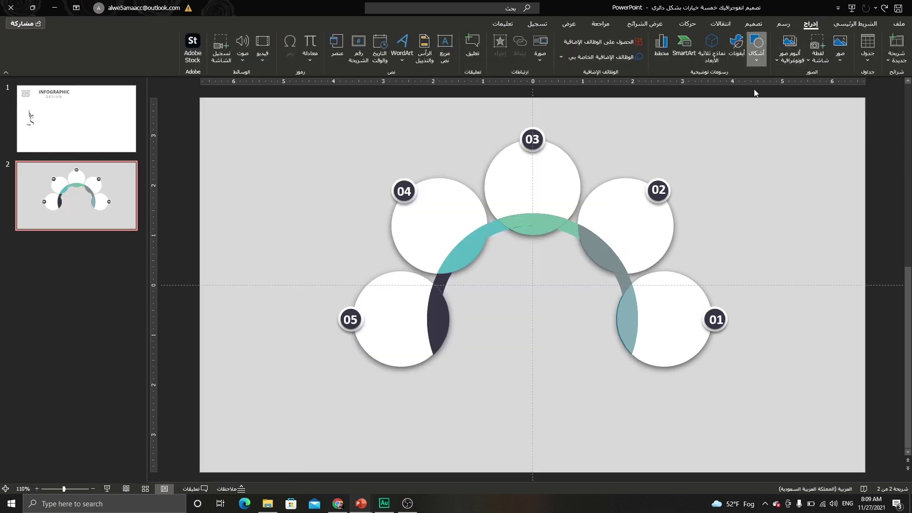
click(722, 86)
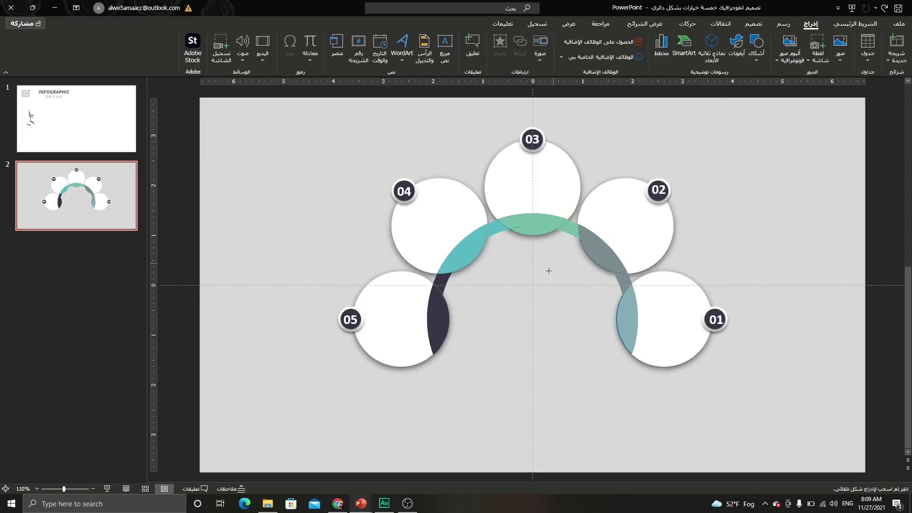
drag(551, 276, 461, 405)
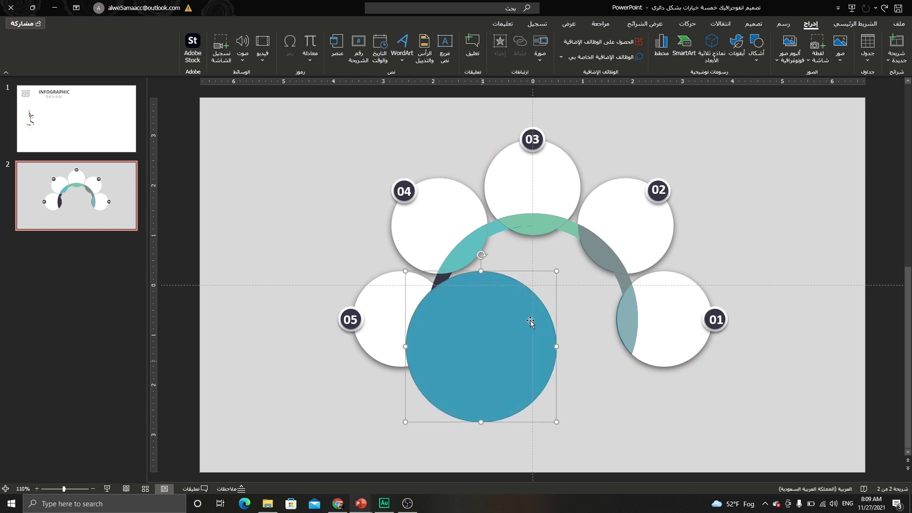
mouse_move(531, 321)
mouse_down()
mouse_move(570, 304)
mouse_move(543, 305)
mouse_up()
click(578, 48)
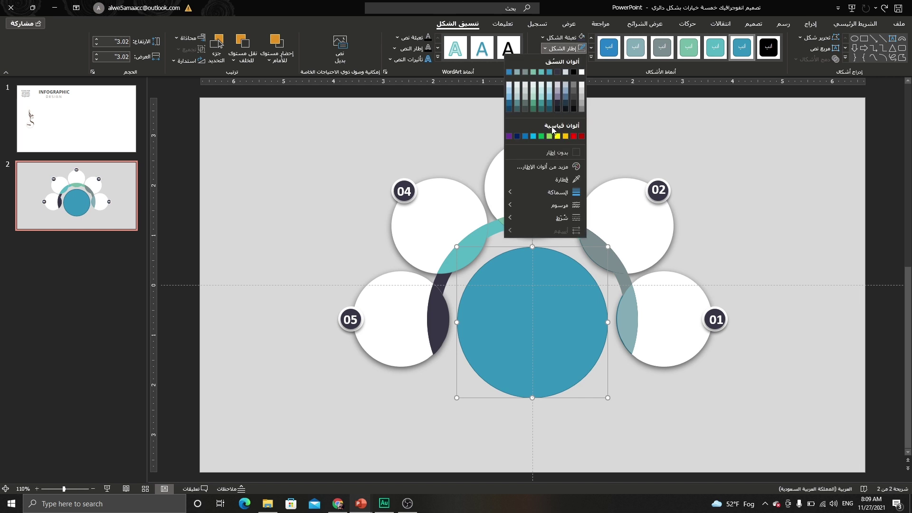
click(555, 153)
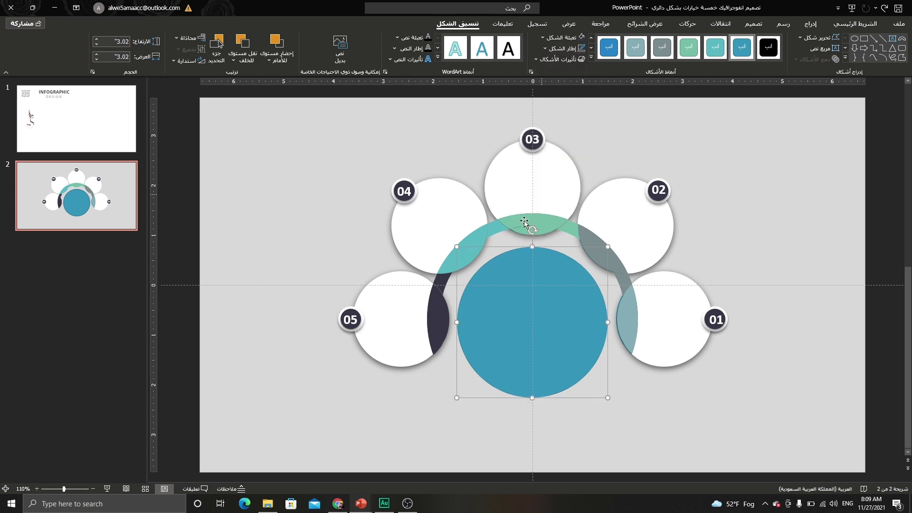
Apply a gradient fill to the central circle and delete two of its gradient stops.
right_click(456, 370)
click(481, 248)
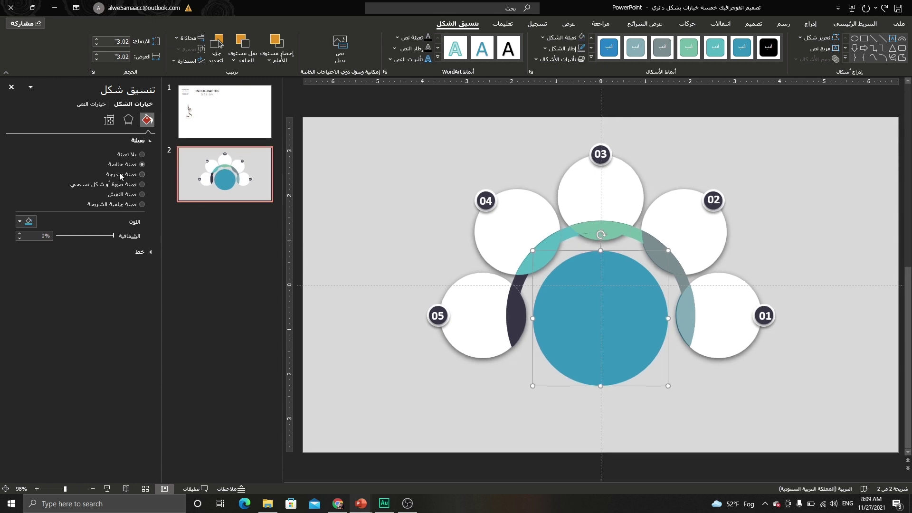
click(120, 175)
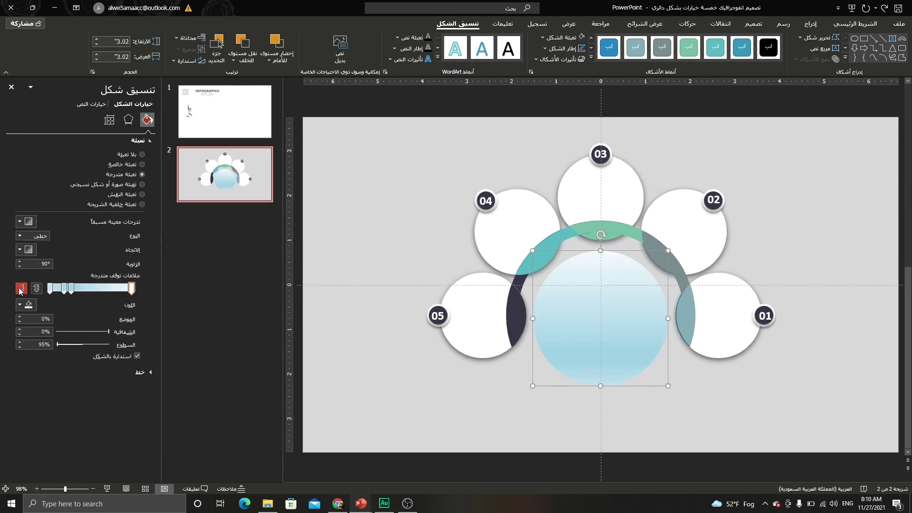
click(20, 291)
click(20, 291)
Move the central circle's 83% gradient stop to 0%, colour it white, and set the gradient angle to 70°.
click(66, 290)
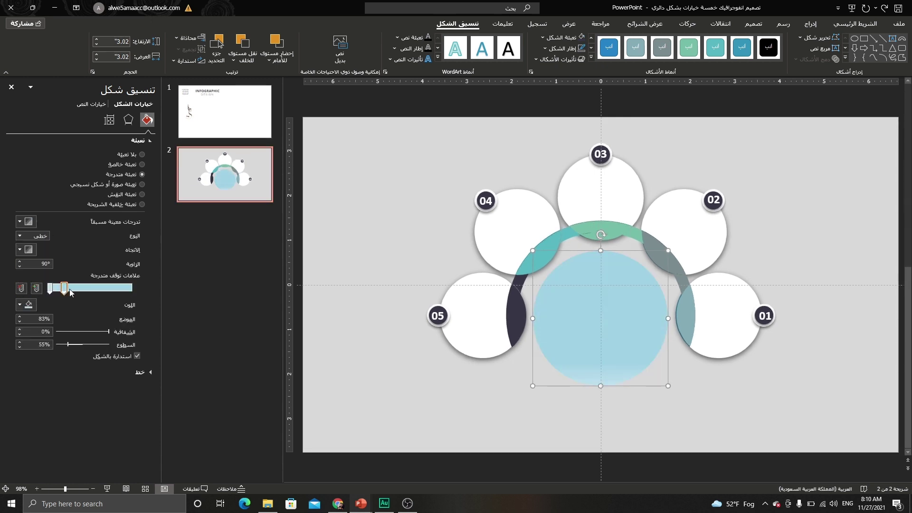
drag(69, 290, 132, 289)
click(22, 304)
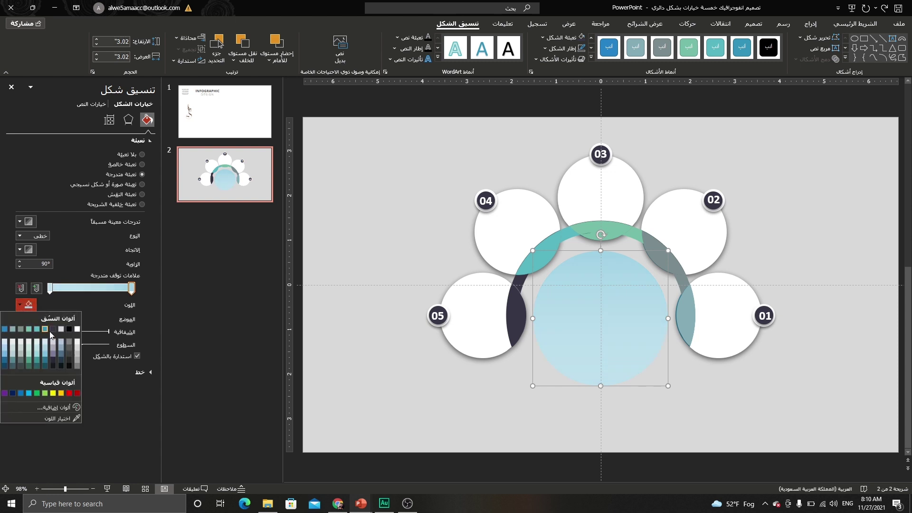
click(77, 329)
click(50, 289)
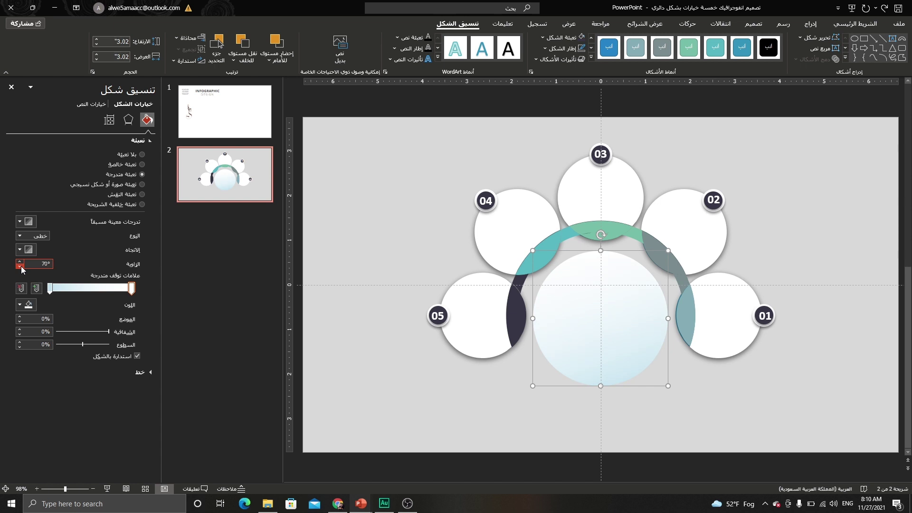
Give the central circle an inner top-left shadow with 16% transparency and 14 pt blur.
click(128, 119)
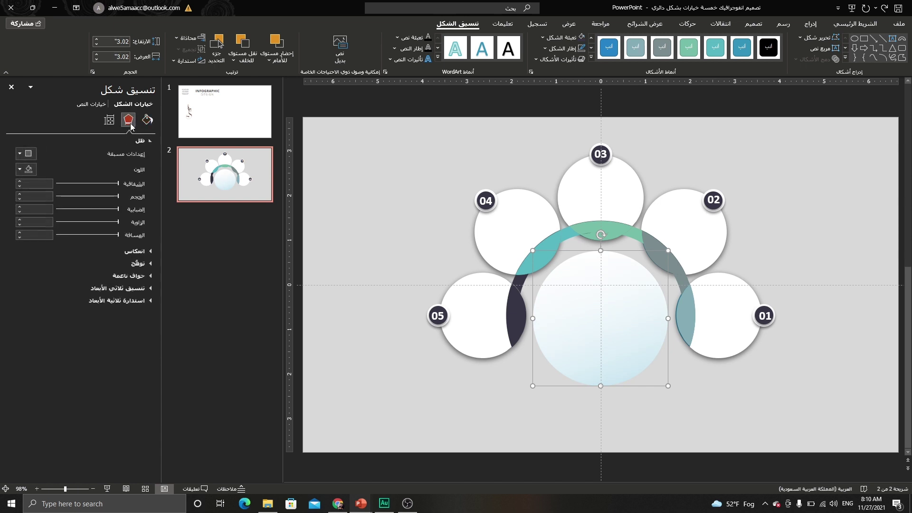
click(24, 155)
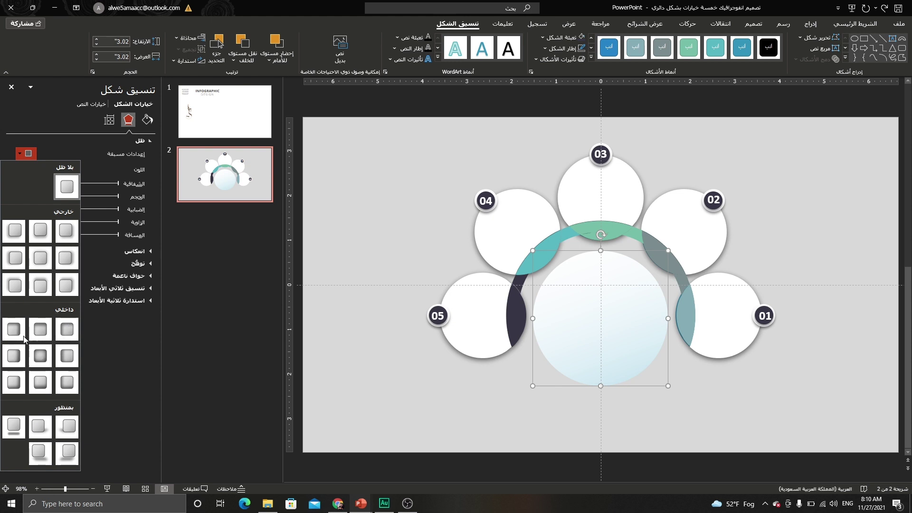
click(73, 331)
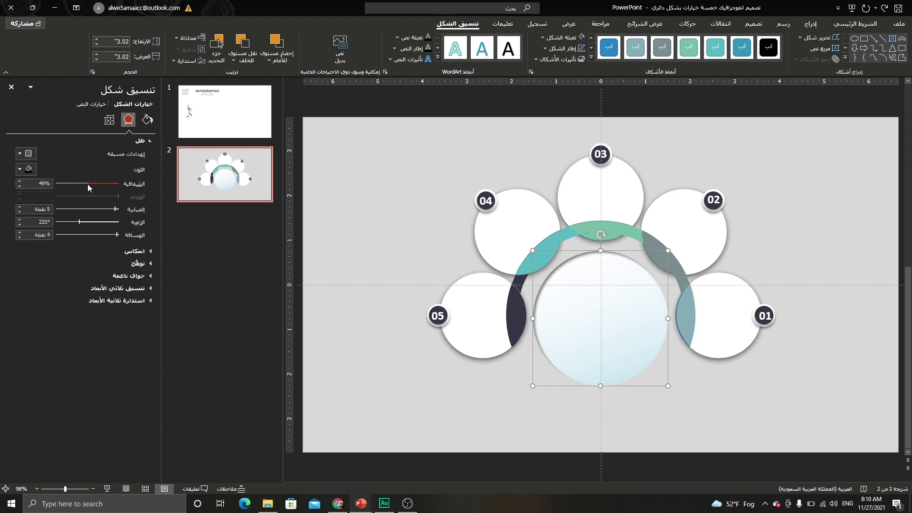
drag(87, 184, 109, 208)
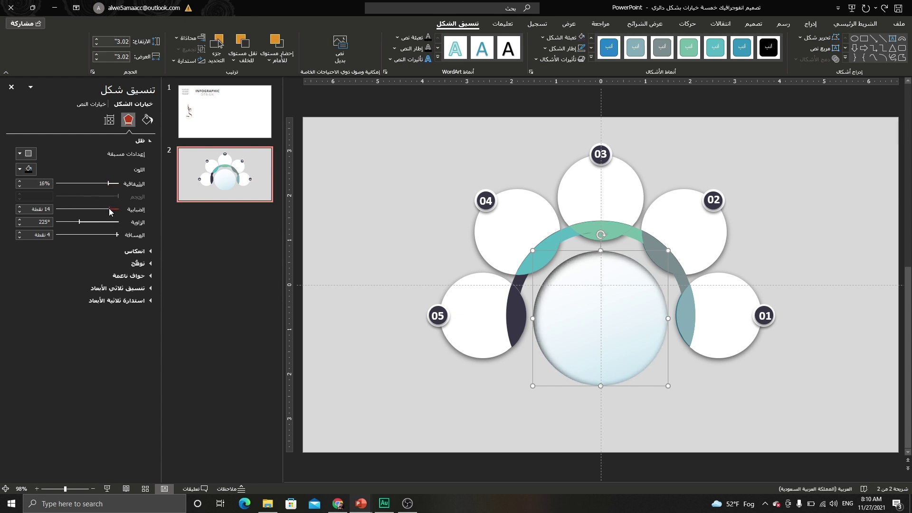
click(420, 252)
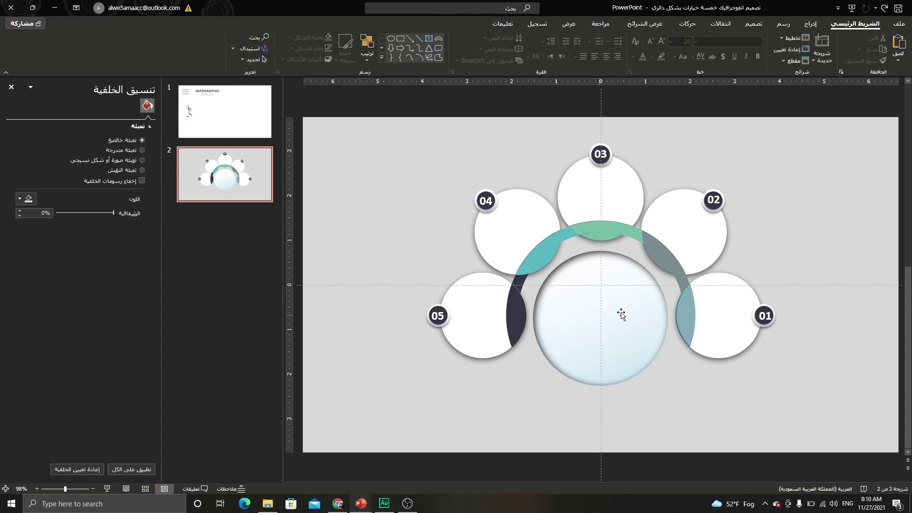
Copy the HEADING sample text box from slide 1 to slide 2 and place a copy in each of the five white circles.
click(598, 315)
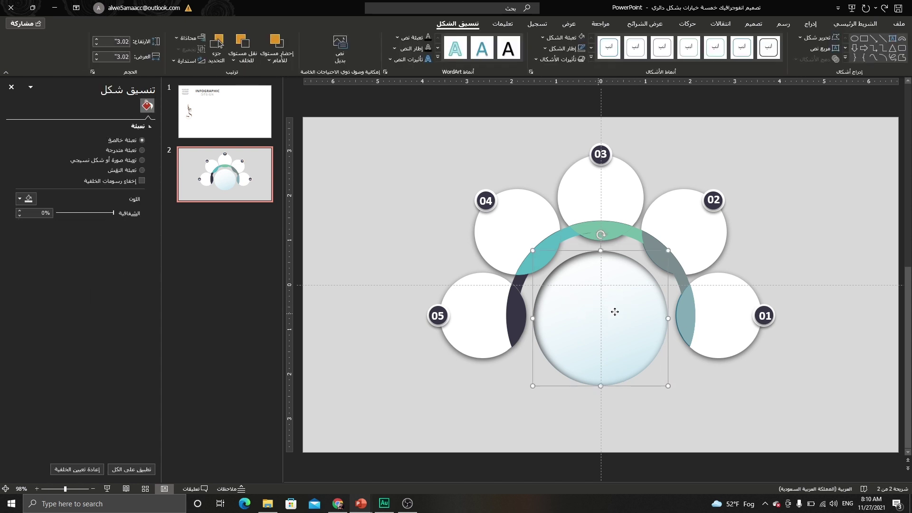
key(Page_Up)
click(361, 135)
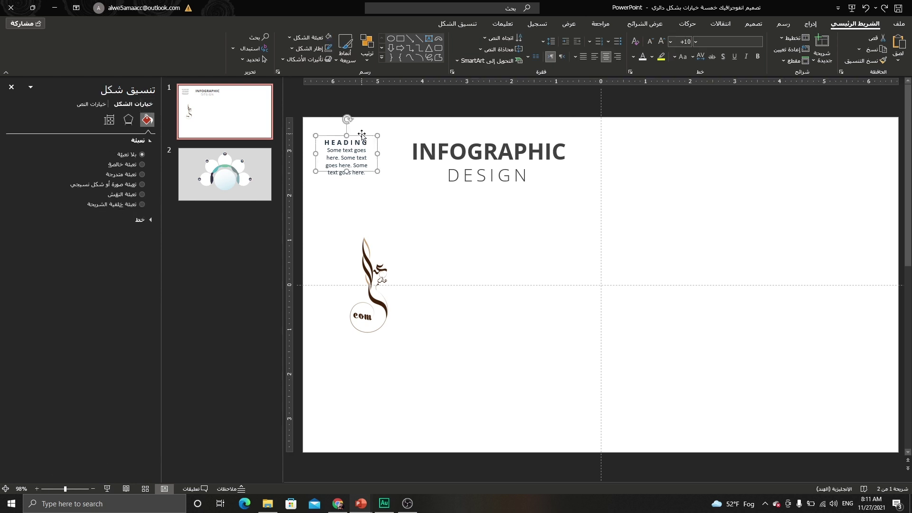
key(Page_Down)
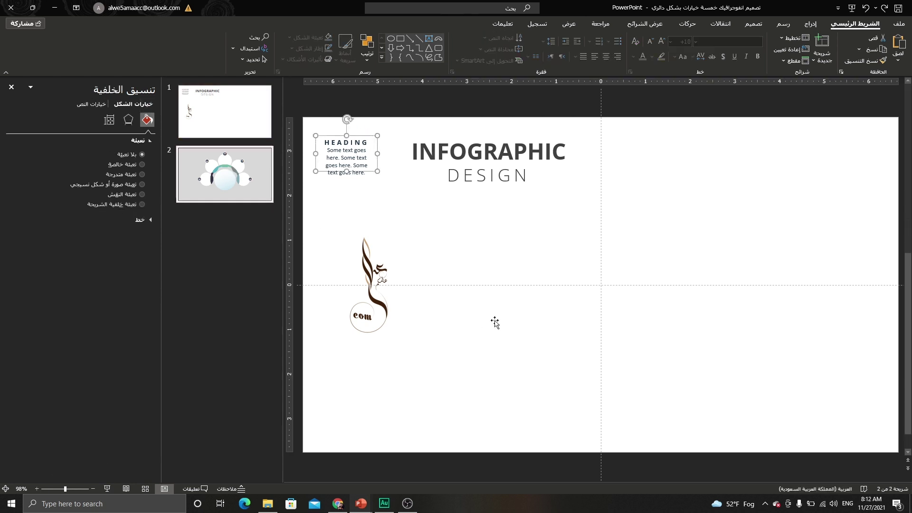
key(ctrl+v)
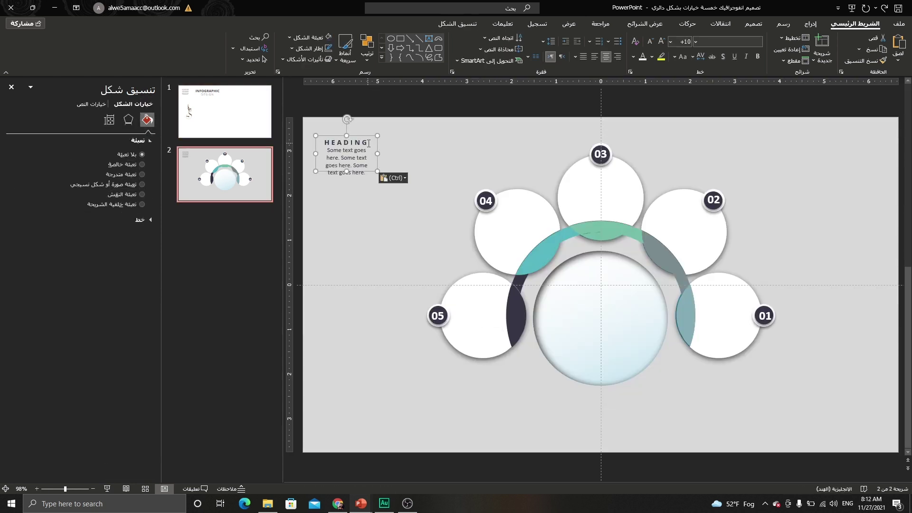
drag(368, 138, 704, 213)
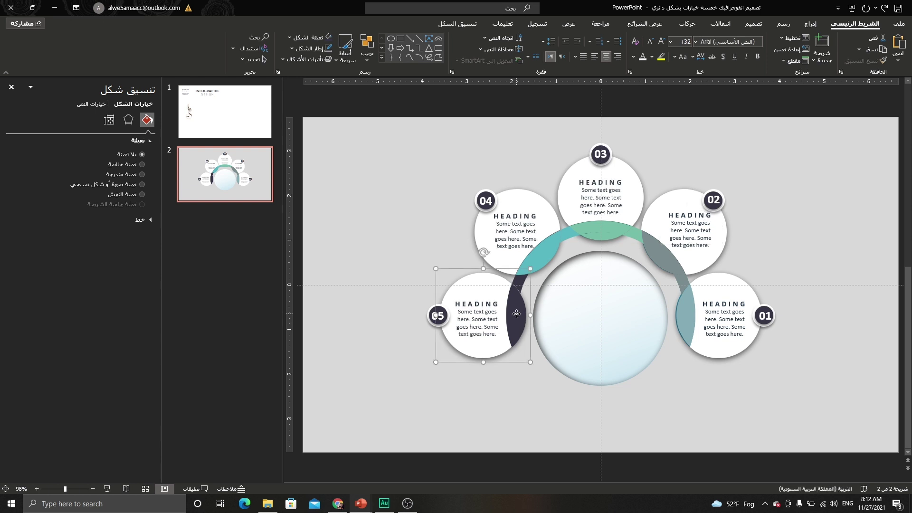
Give the dark arc segment overlapping circle 05 an inner left shadow.
click(515, 316)
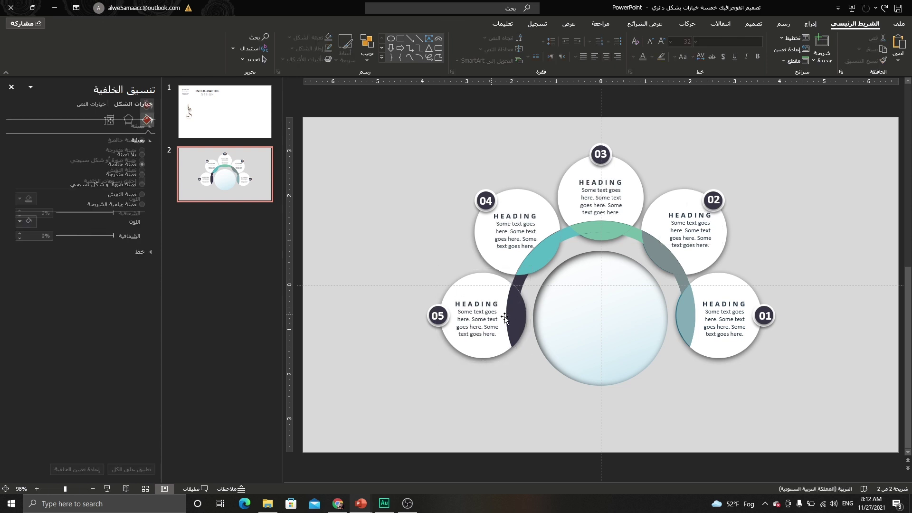
key(Escape)
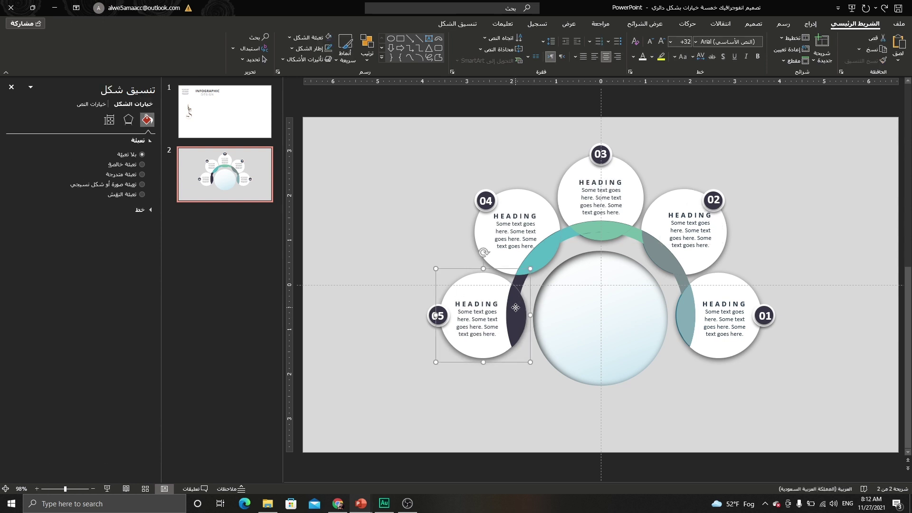
click(518, 295)
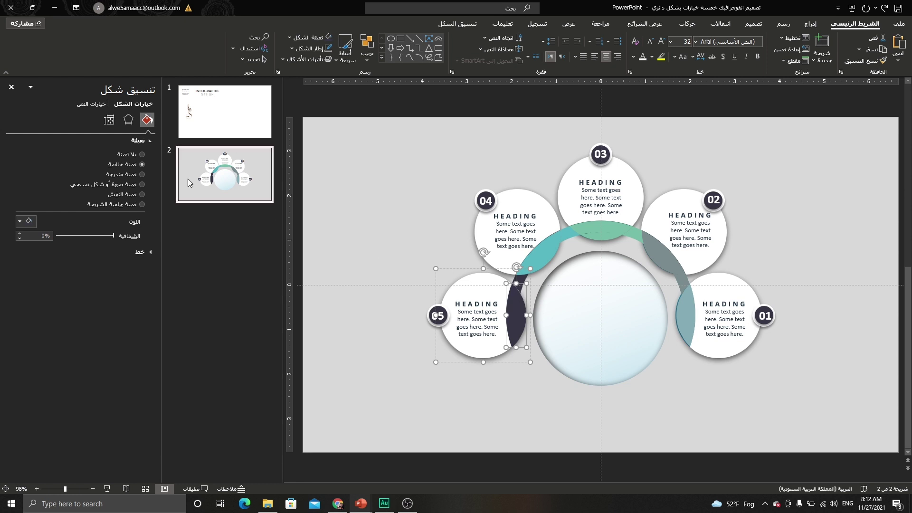
click(128, 119)
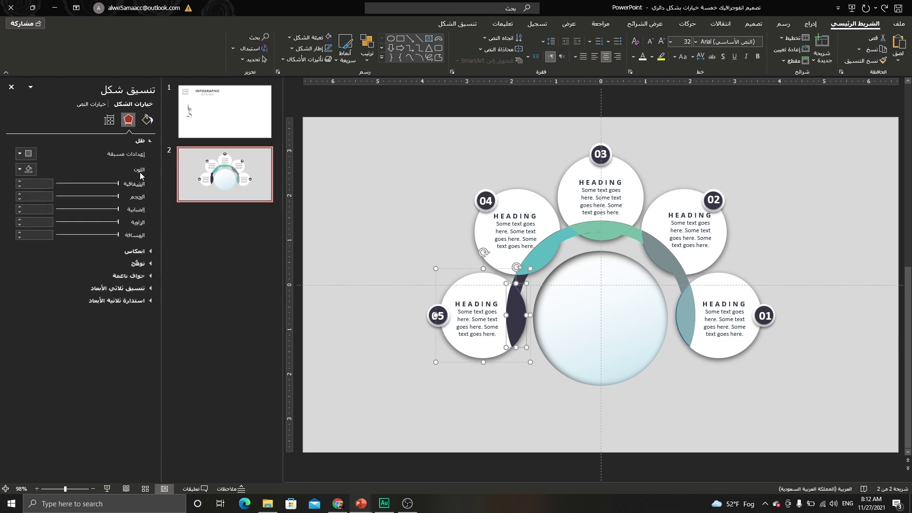
click(138, 140)
click(138, 140)
click(28, 155)
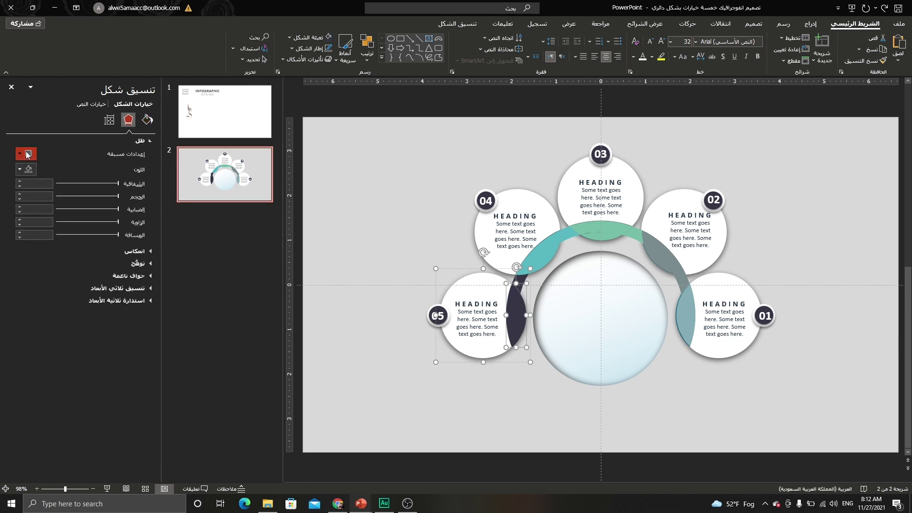
click(69, 357)
Give the teal arc segment on circle 04 an inner top-left shadow and the green segment on circle 03 an inner top shadow.
click(544, 251)
click(549, 245)
click(548, 246)
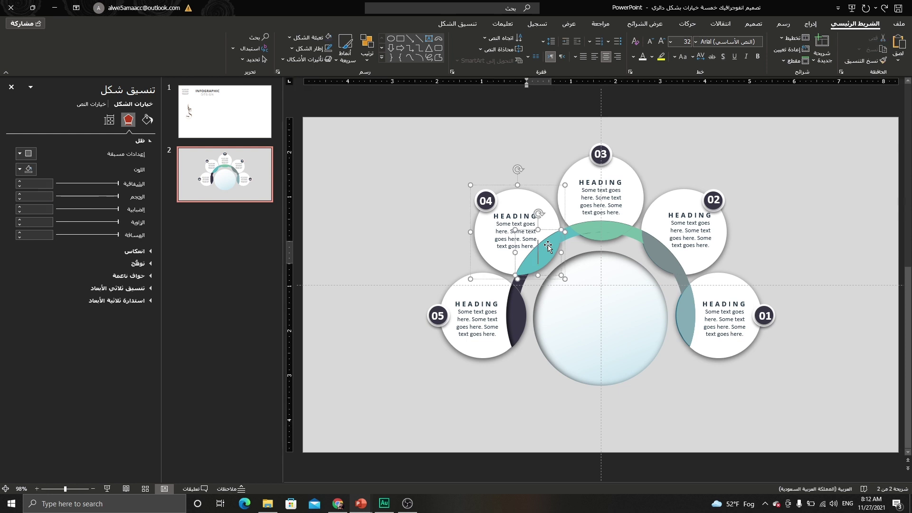
click(28, 153)
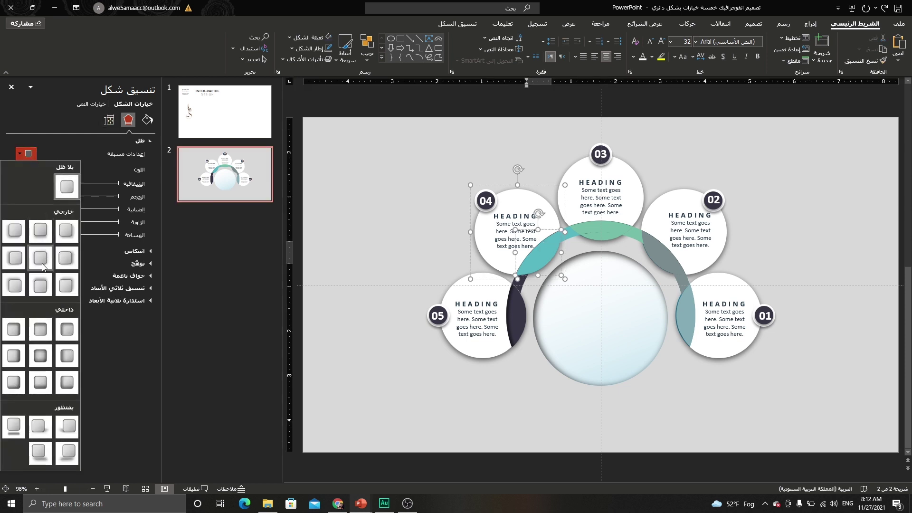
click(66, 329)
click(603, 232)
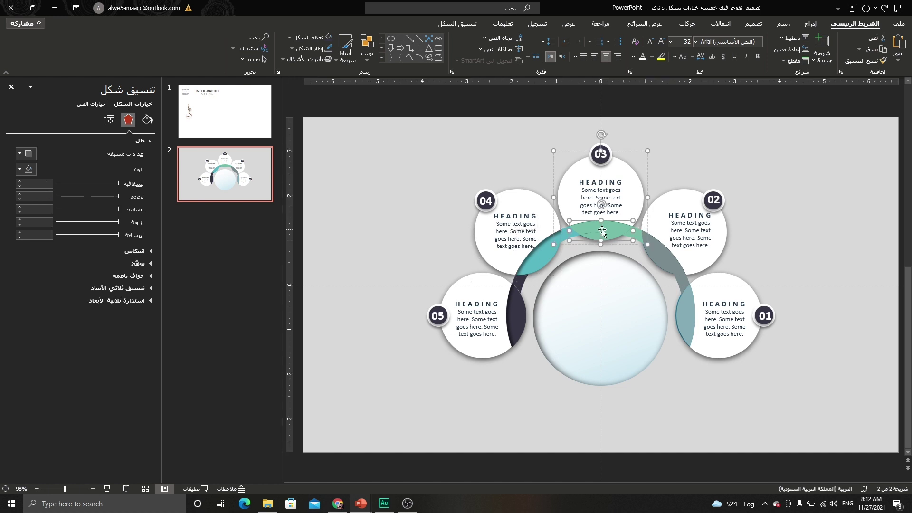
click(36, 153)
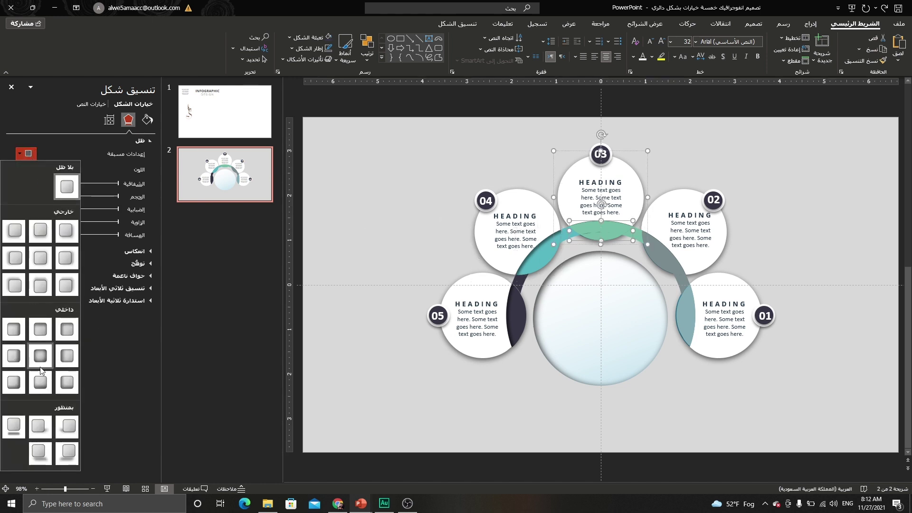
click(41, 332)
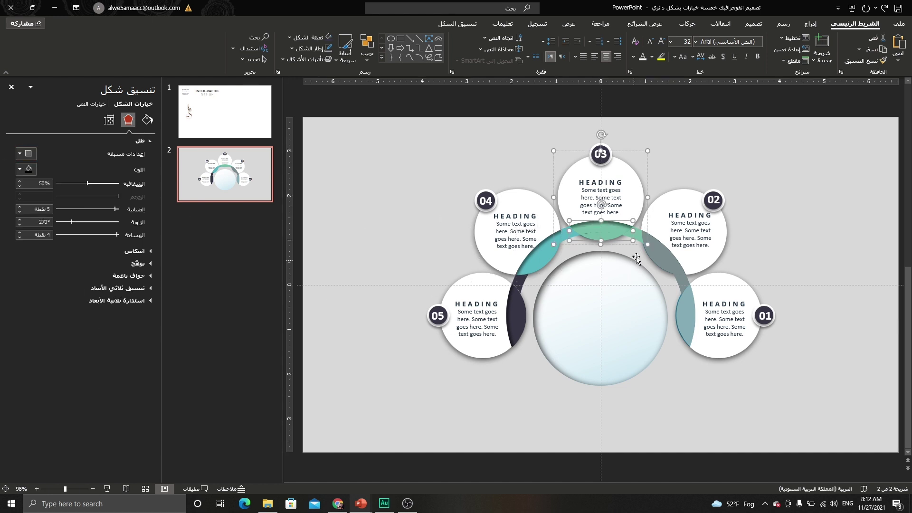
Apply an inner shadow to the arc segment on circle 02 and an inner bottom-right shadow to the one on circle 01.
click(657, 246)
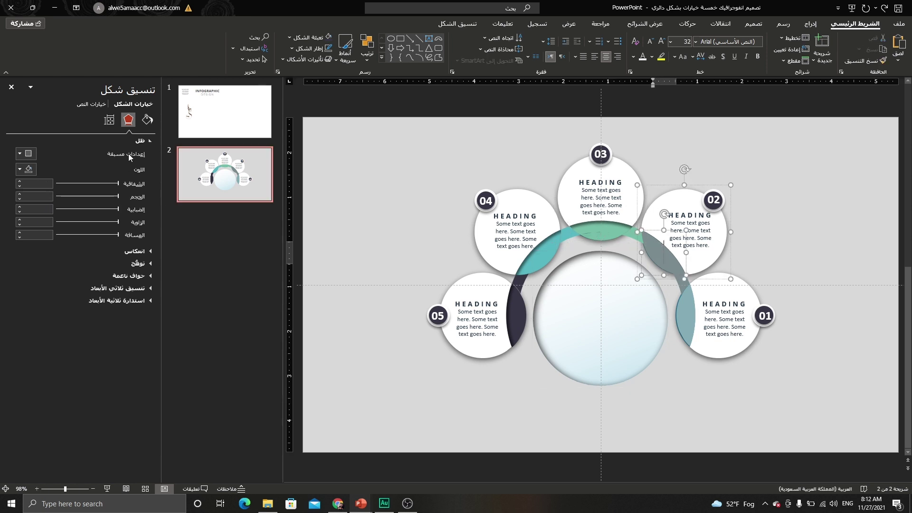
click(23, 153)
key(Escape)
key(Tab)
click(23, 153)
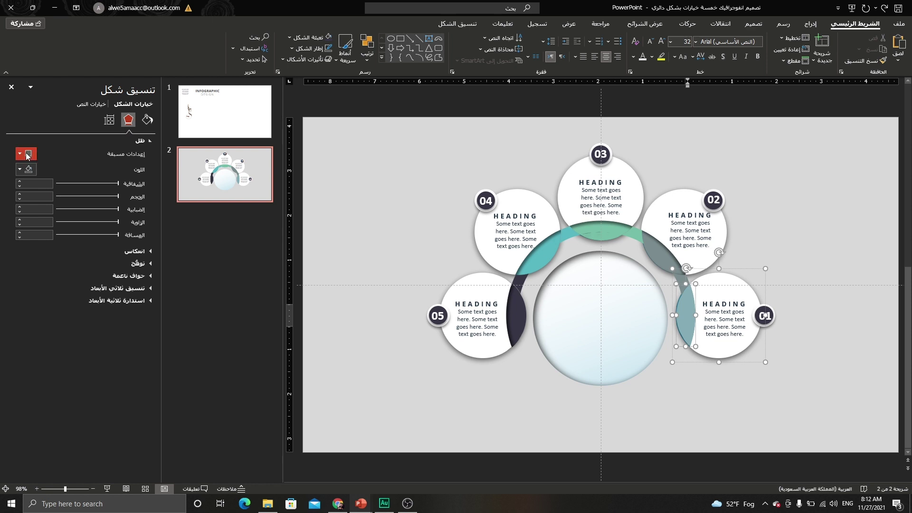
click(8, 386)
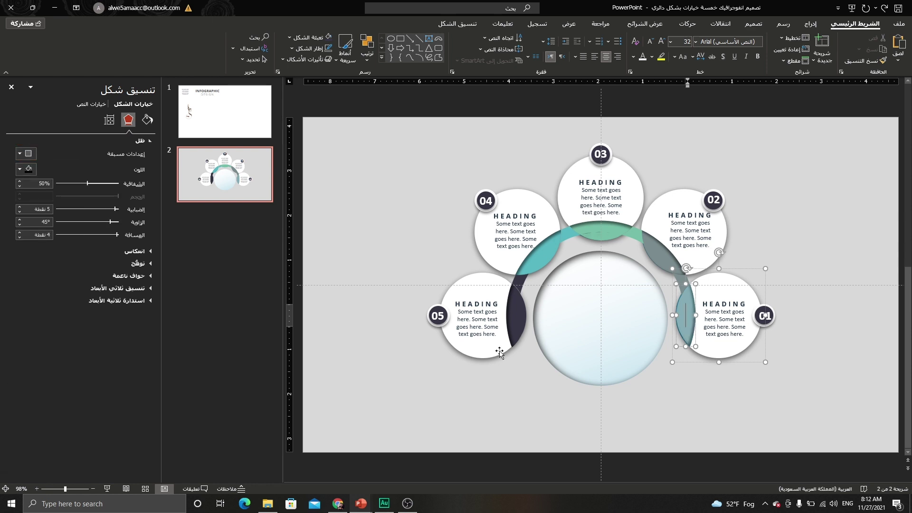
click(518, 376)
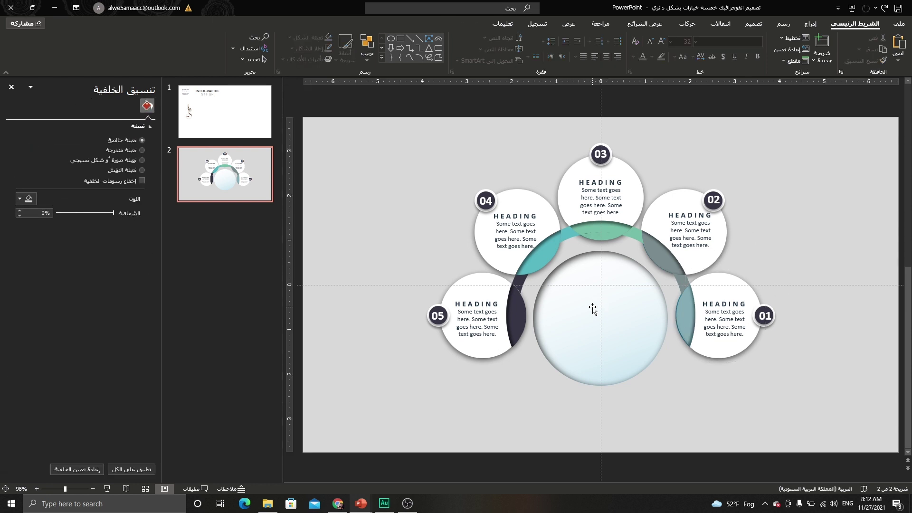
Copy the INFOGRAPHIC DESIGN title and the logo from slide 1 and fit them inside the central circle on slide 2.
click(225, 112)
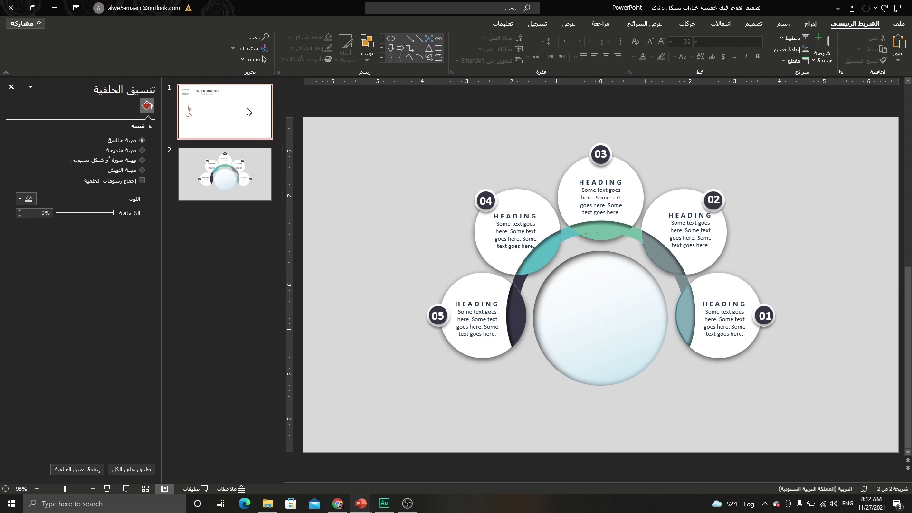
click(492, 175)
click(517, 136)
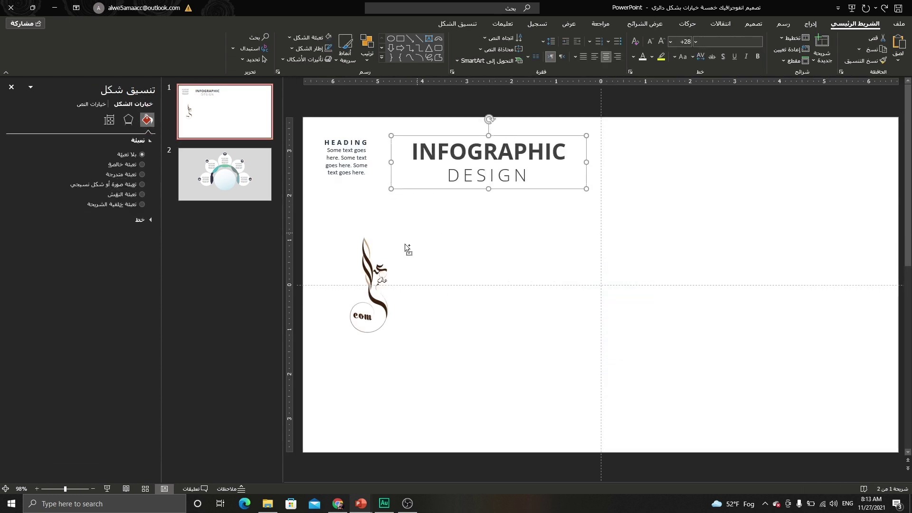
shift+click(374, 264)
key(ctrl+c)
key(Page_Down)
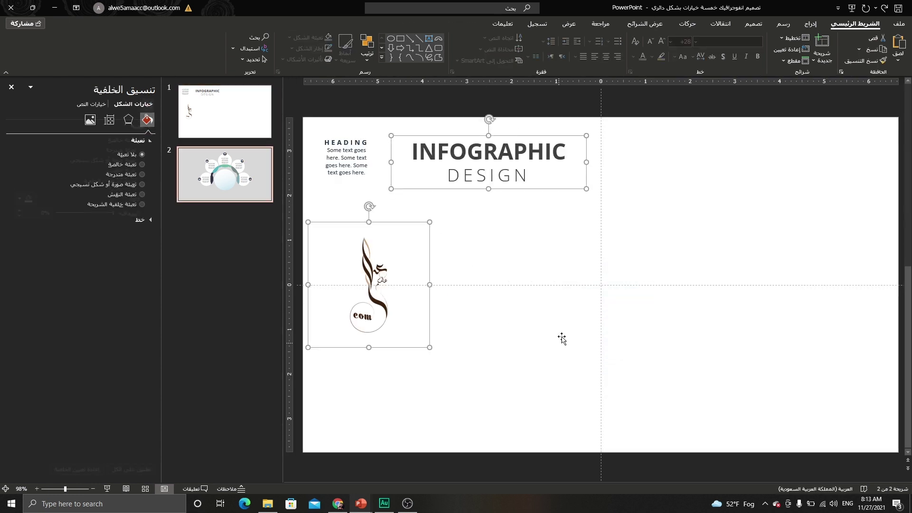
key(ctrl+v)
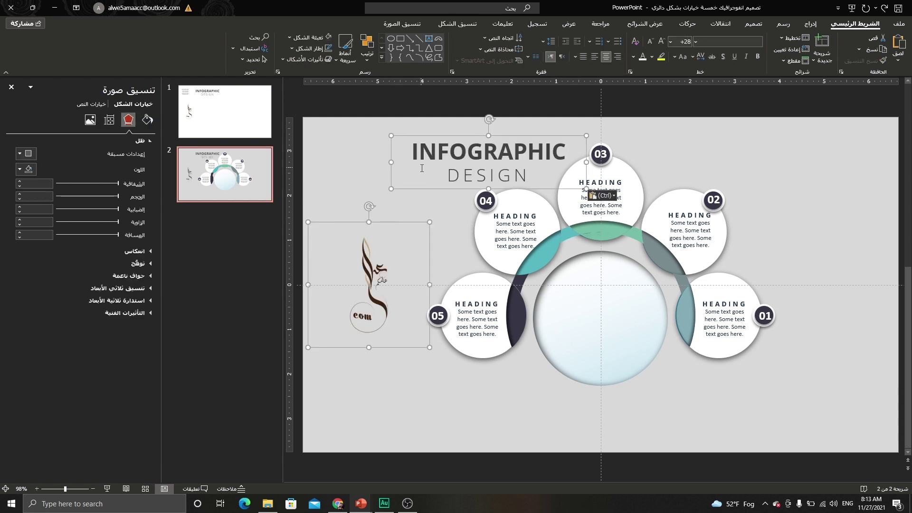
click(447, 177)
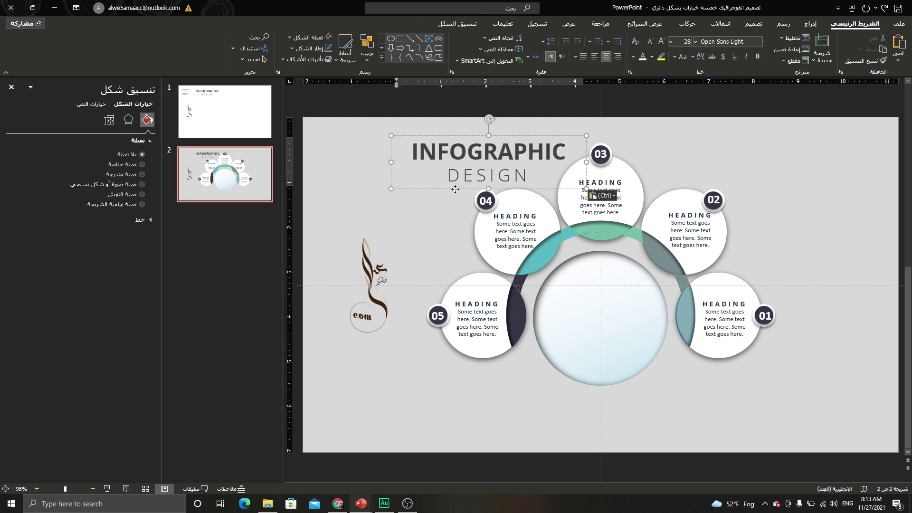
drag(456, 189, 566, 358)
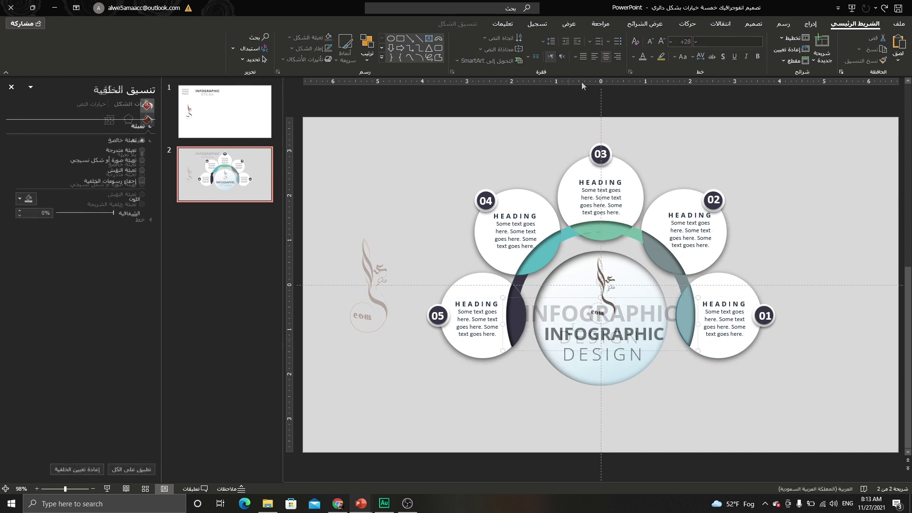
Open the list of theme colour schemes for the presentation's design.
click(754, 23)
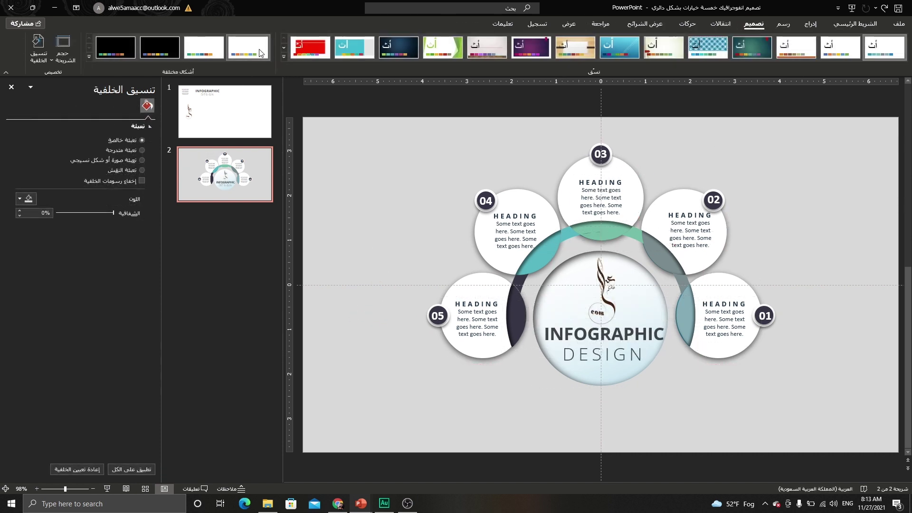
click(89, 56)
mouse_move(117, 70)
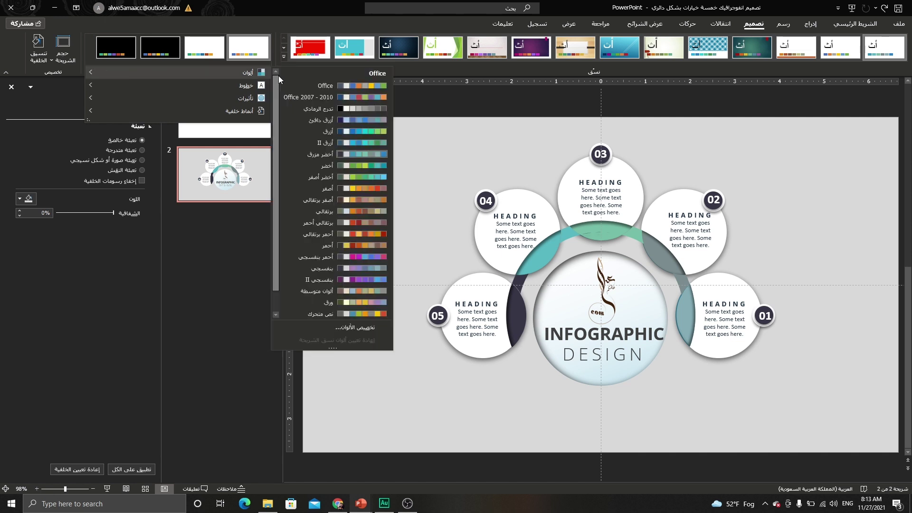